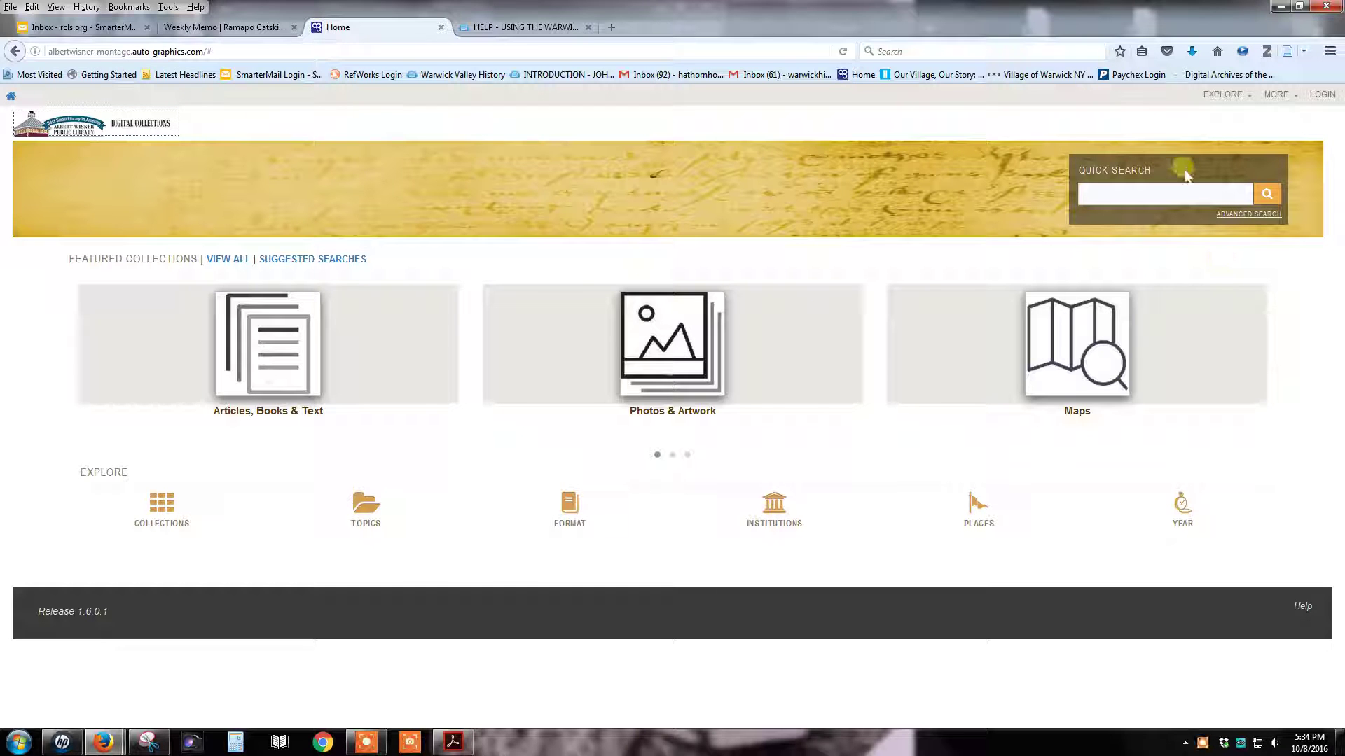
- Run a quick search of the digital collections for john hathorn
click(1194, 192)
text(john hatho)
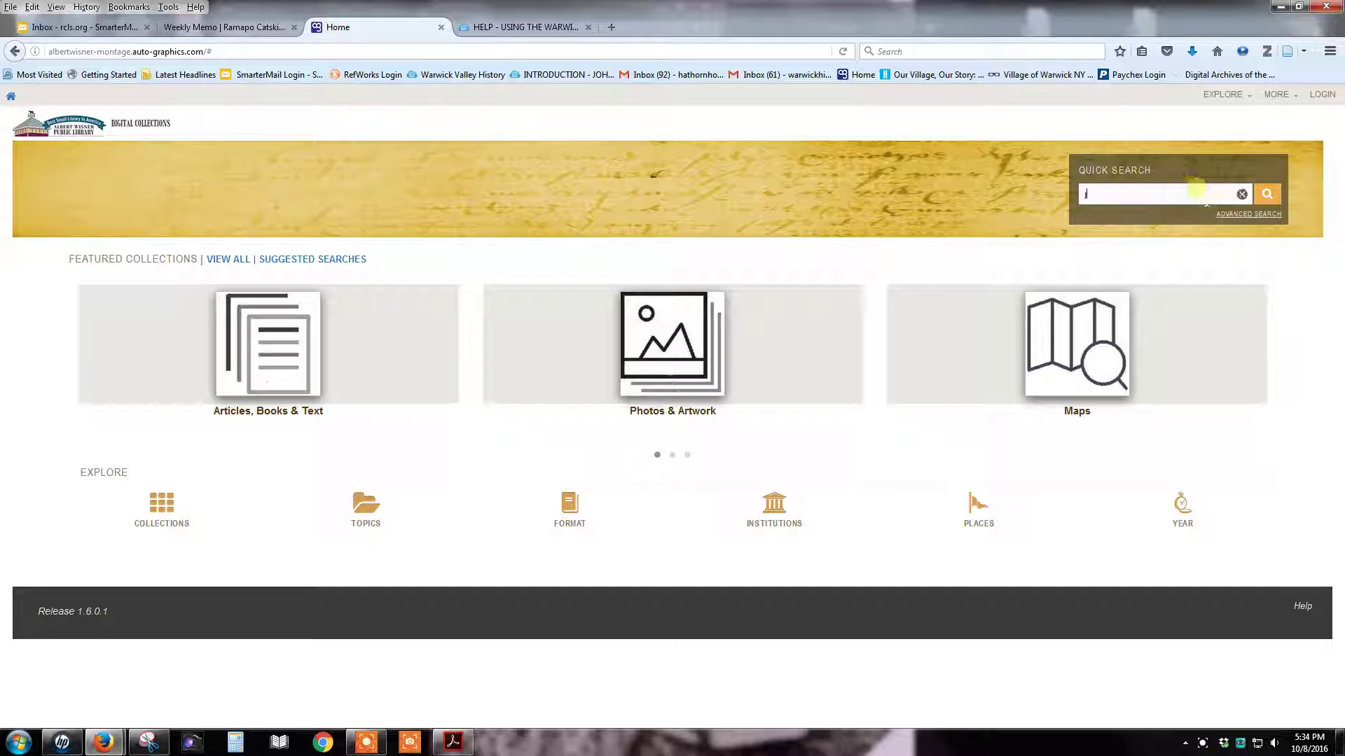
text(rn)
key(Return)
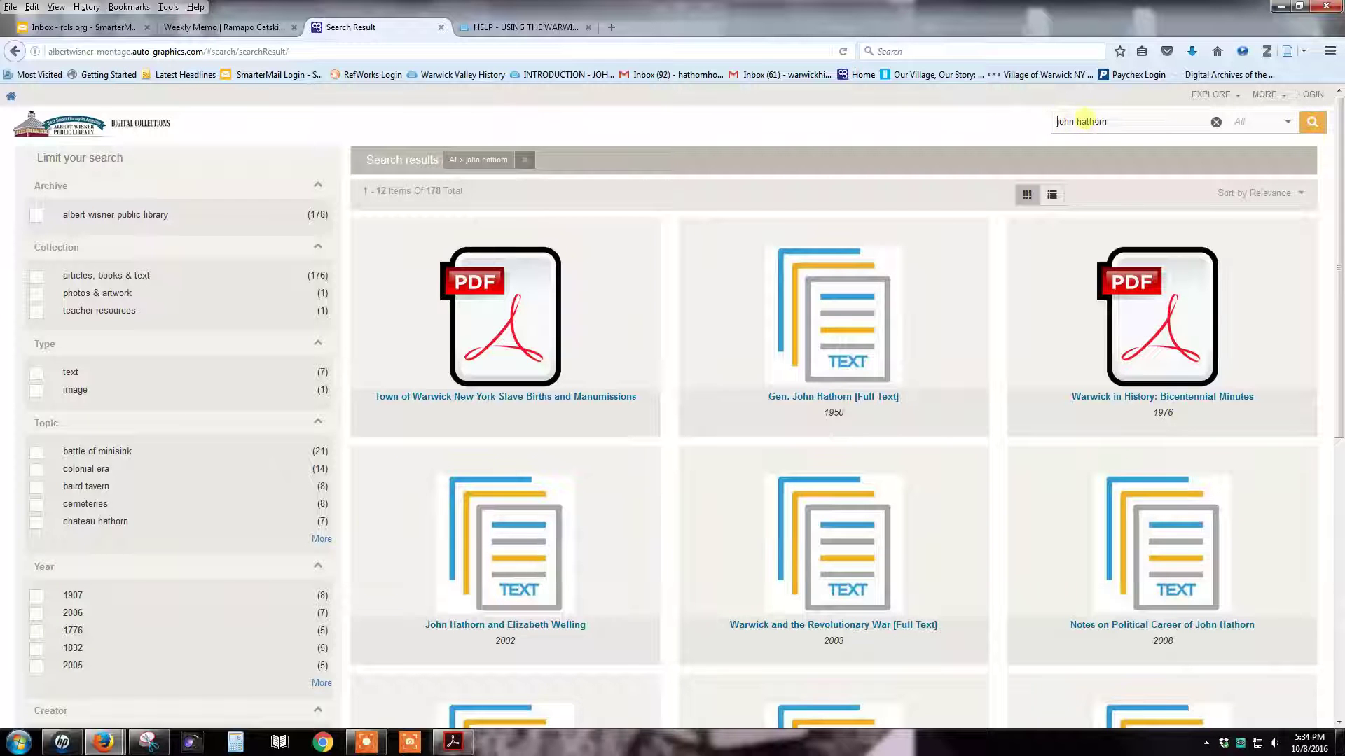
- Enclose the search term in quotation marks and search for the exact phrase "john hathorn"
key(Home)
text(")
click(1122, 120)
key(Return)
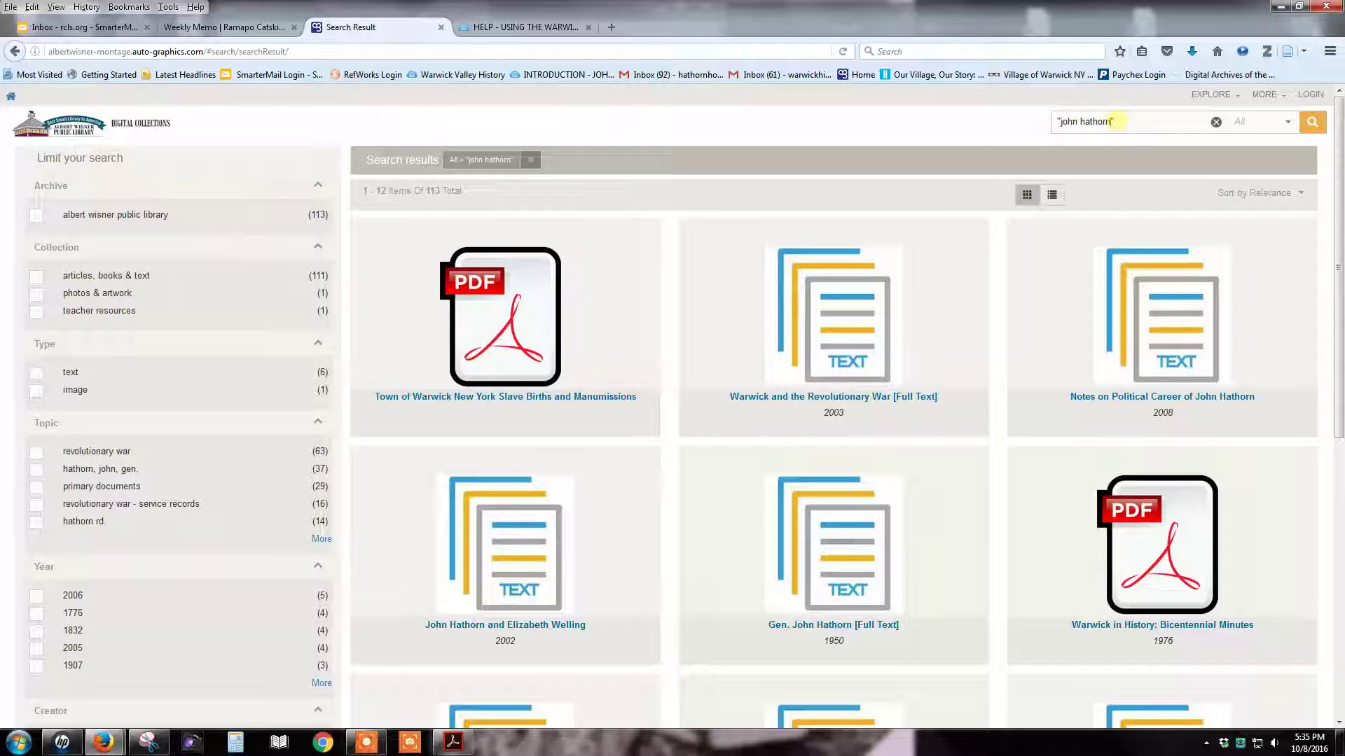
- Replace the quoted search phrase with "hathorn, john" and run the search again
key(BackSpace)
key(BackSpace)
key(BackSpace)
key(BackSpace)
key(BackSpace)
key(BackSpace)
key(BackSpace)
key(BackSpace)
key(BackSpace)
key(BackSpace)
key(BackSpace)
key(BackSpace)
key(BackSpace)
text(hathorn, john")
key(Return)
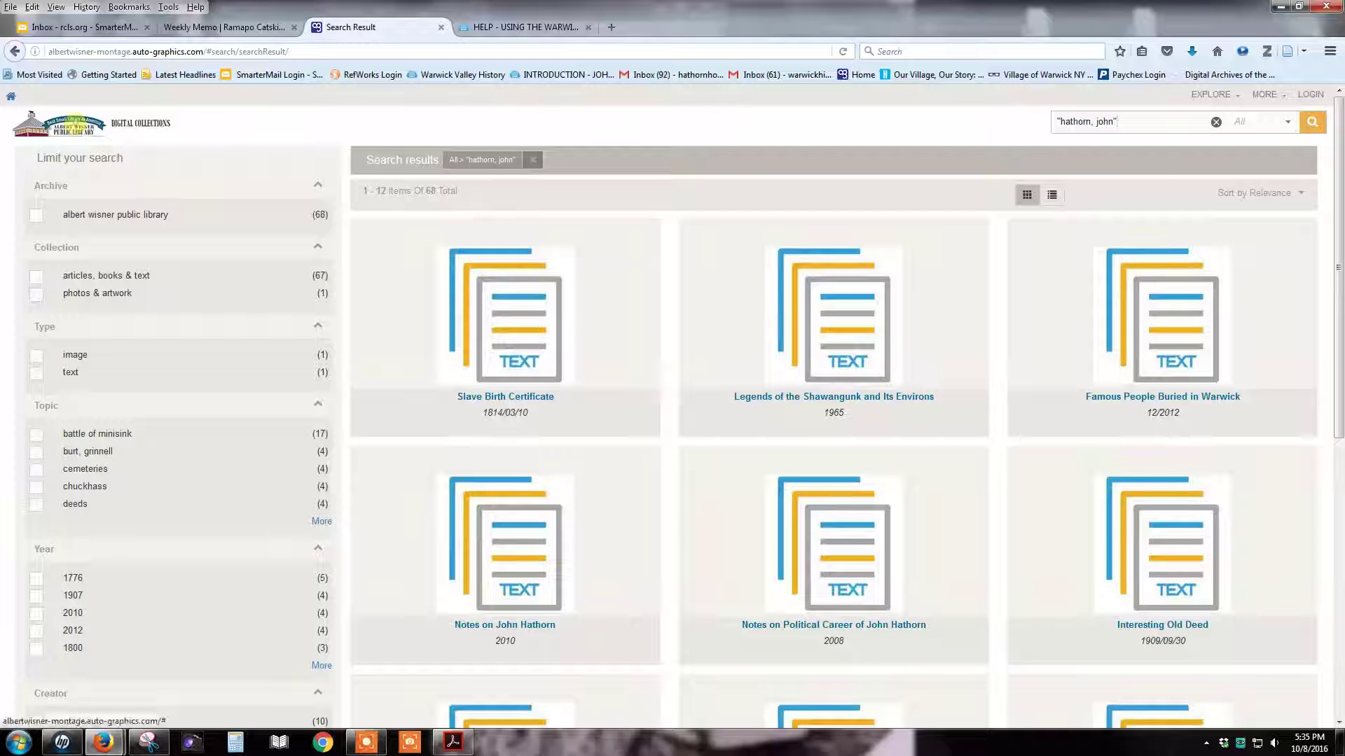
- Return to the home page, browse the collections by topic, and search the topic list for hathorn
click(75, 124)
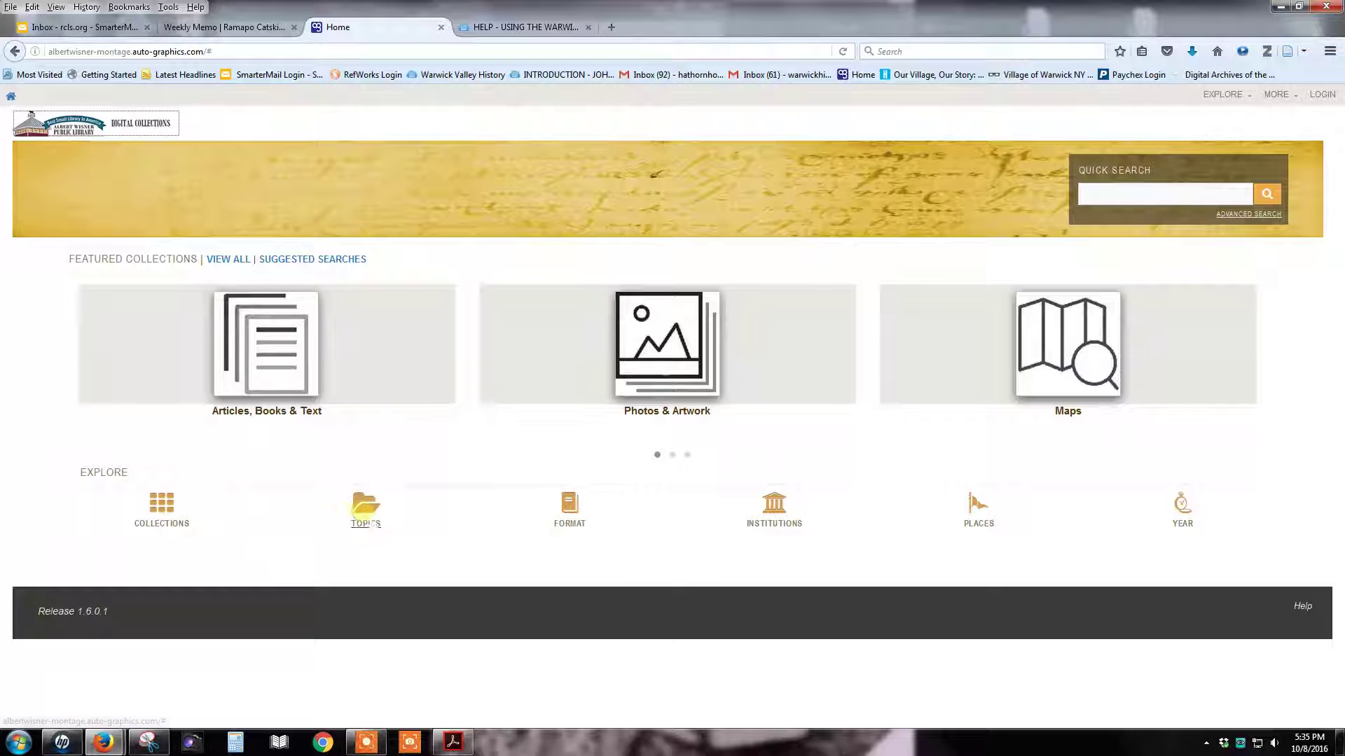
click(364, 520)
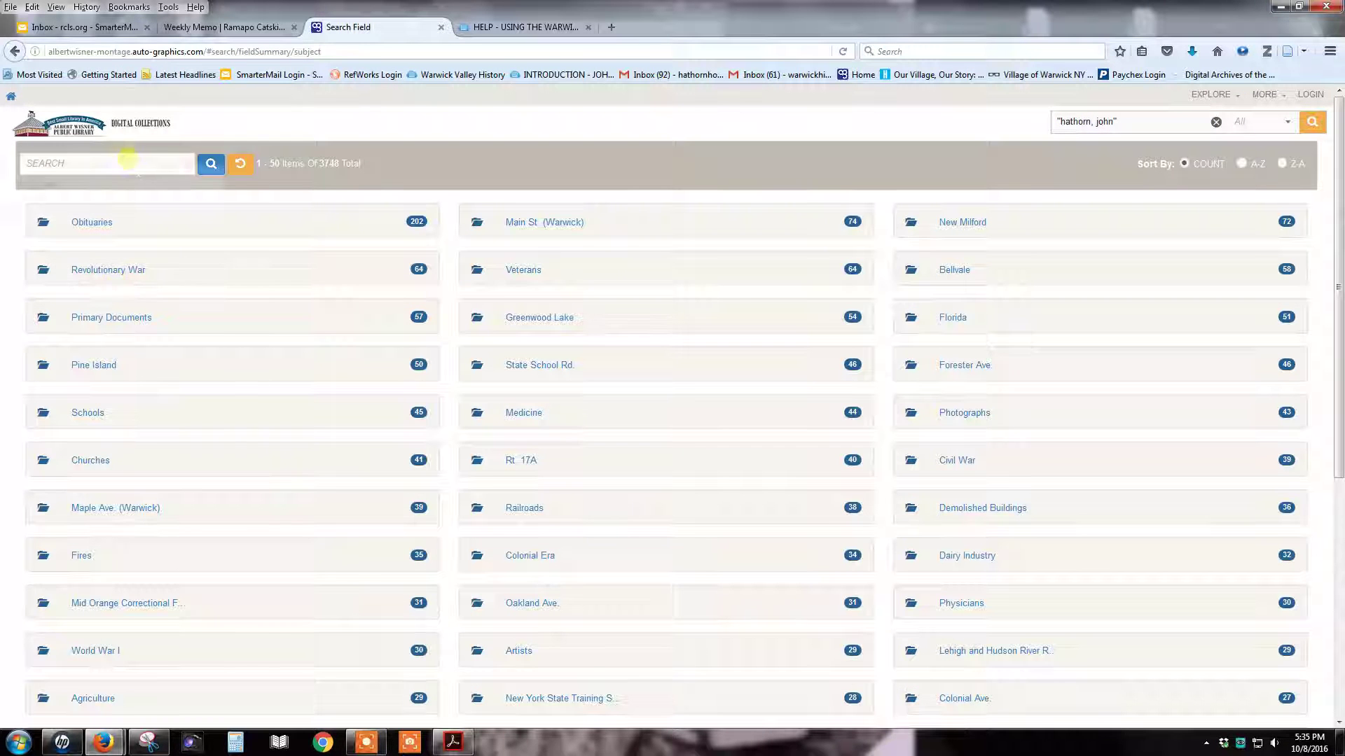
click(130, 162)
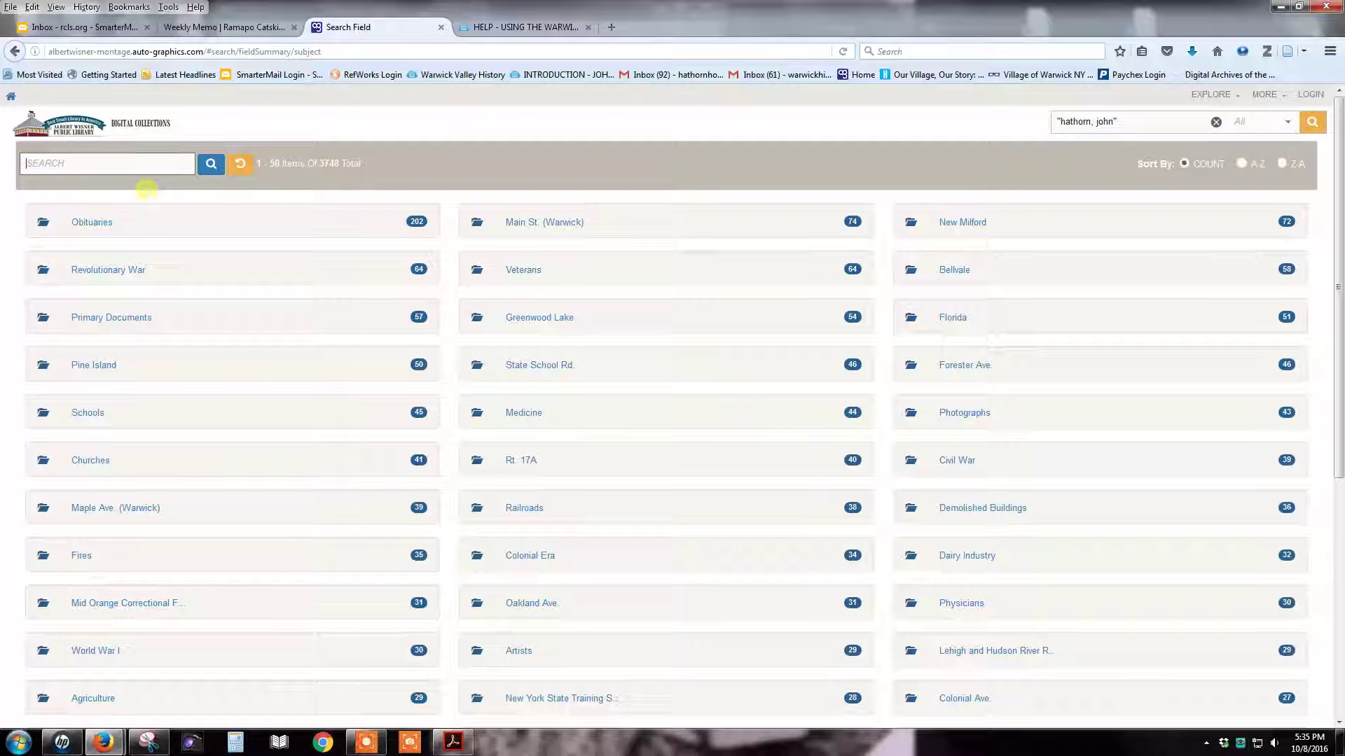
text(hathorn)
key(Return)
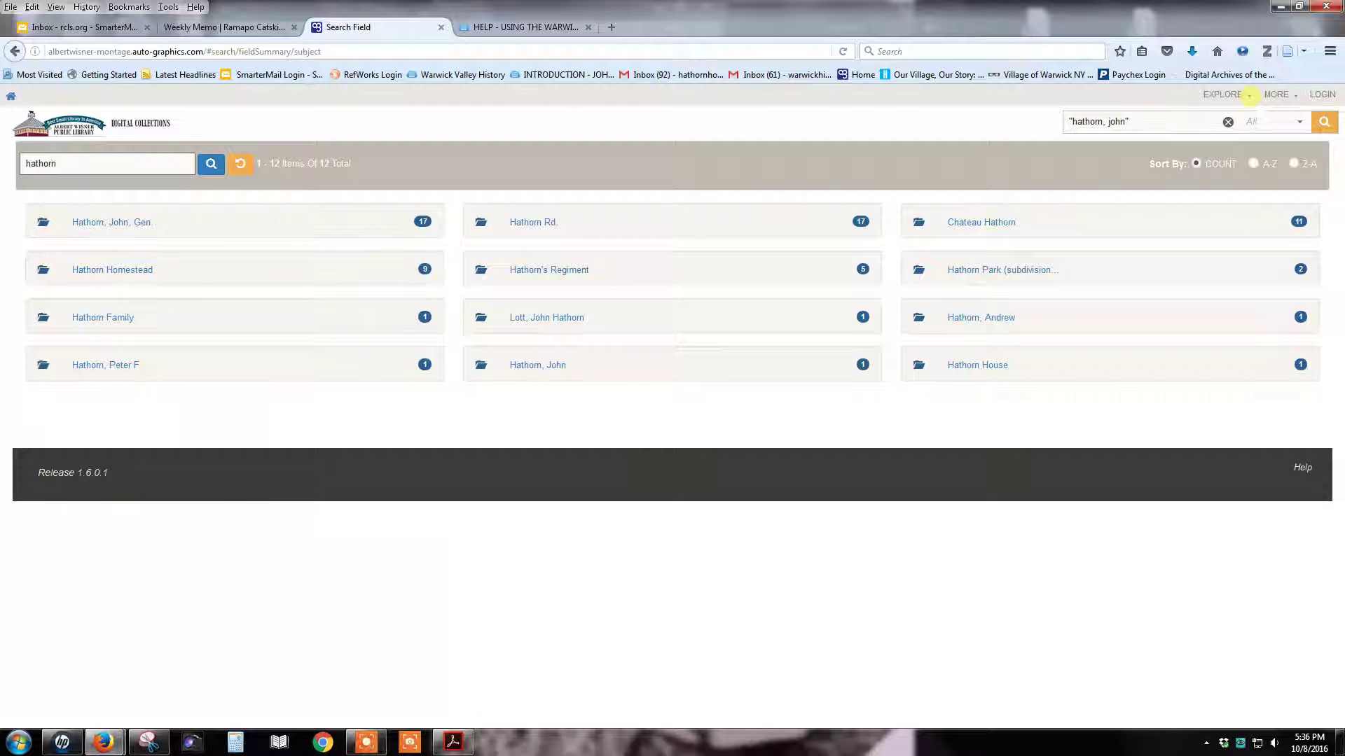
click(1250, 96)
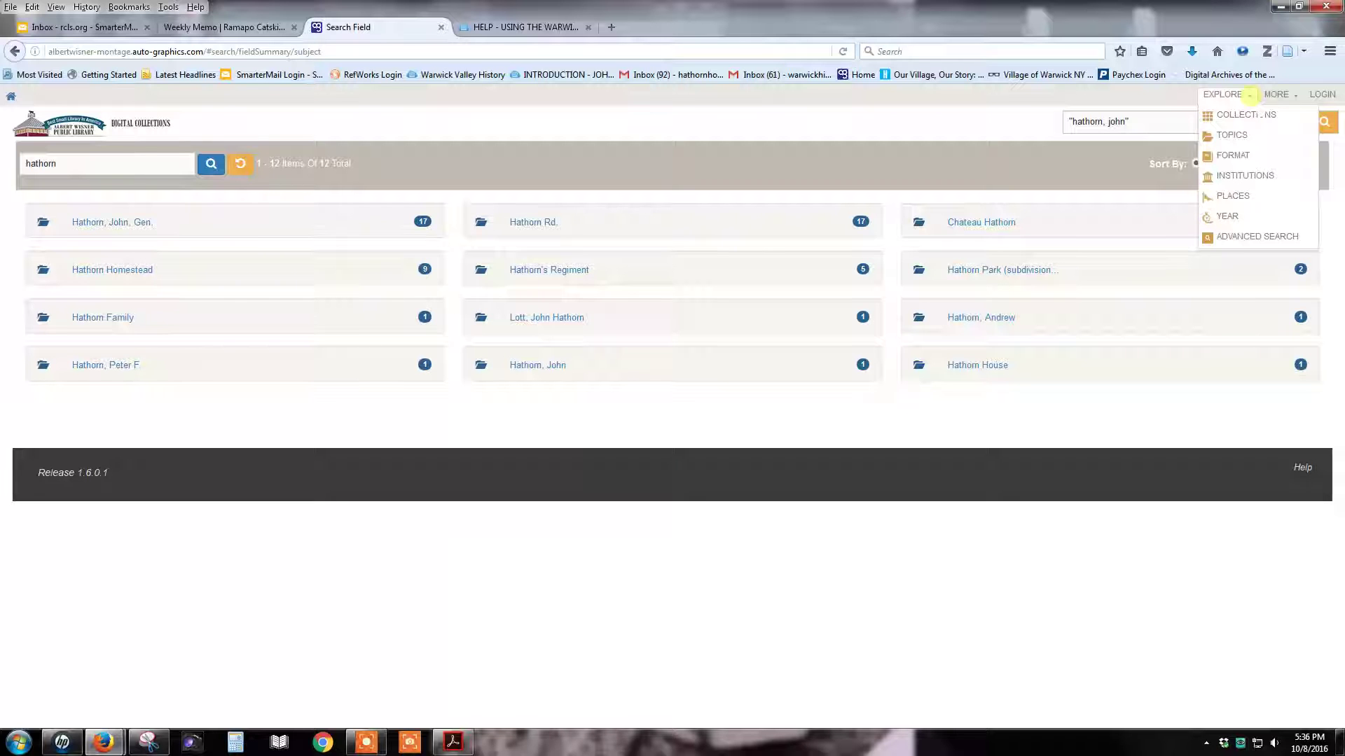
click(1024, 127)
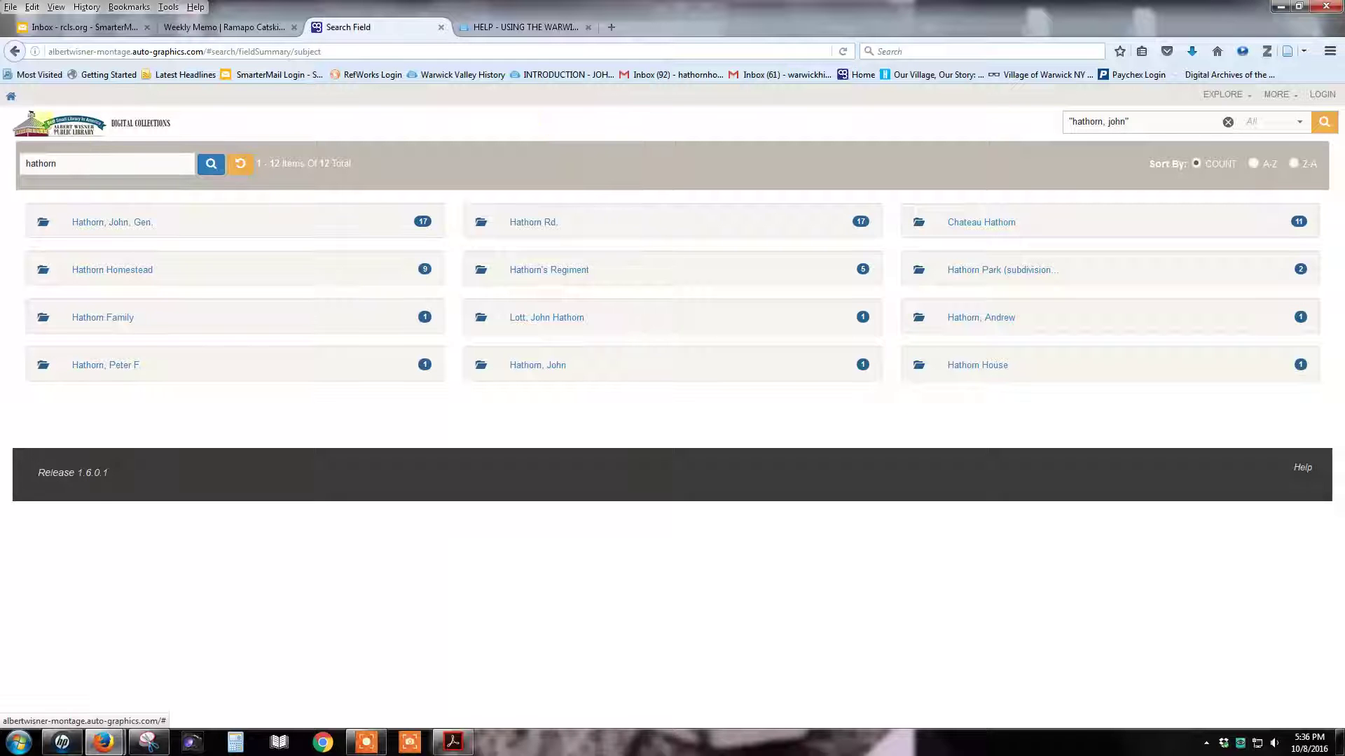
- Run an advanced search from the home page with field All, operator Start with and value hathorn
click(103, 140)
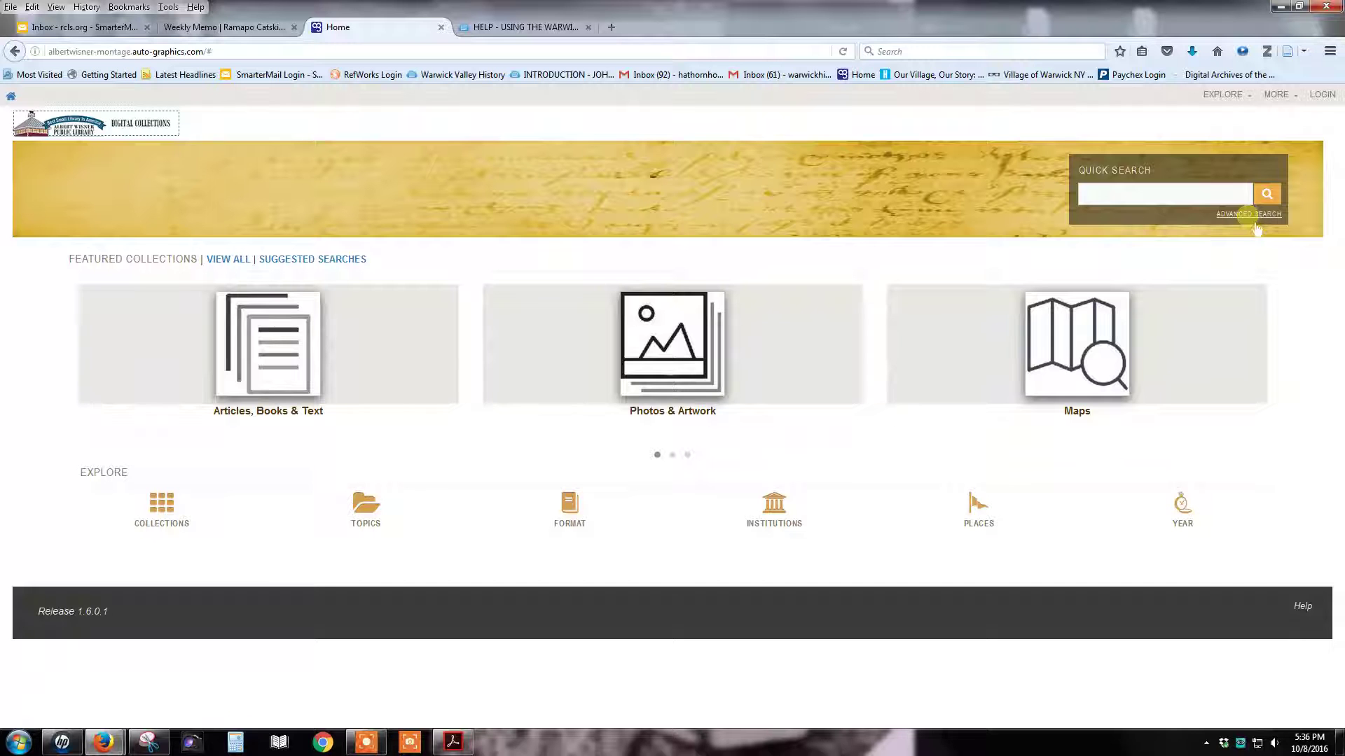
click(1254, 223)
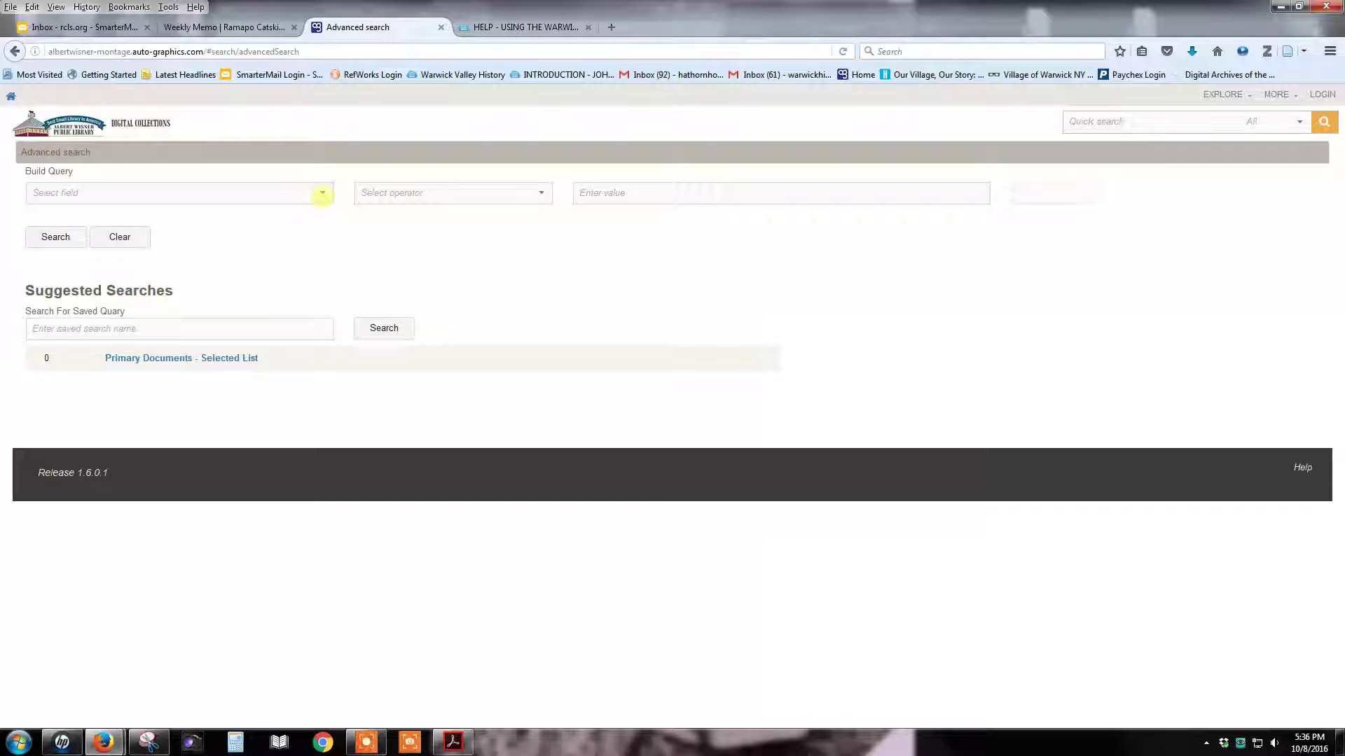
click(323, 194)
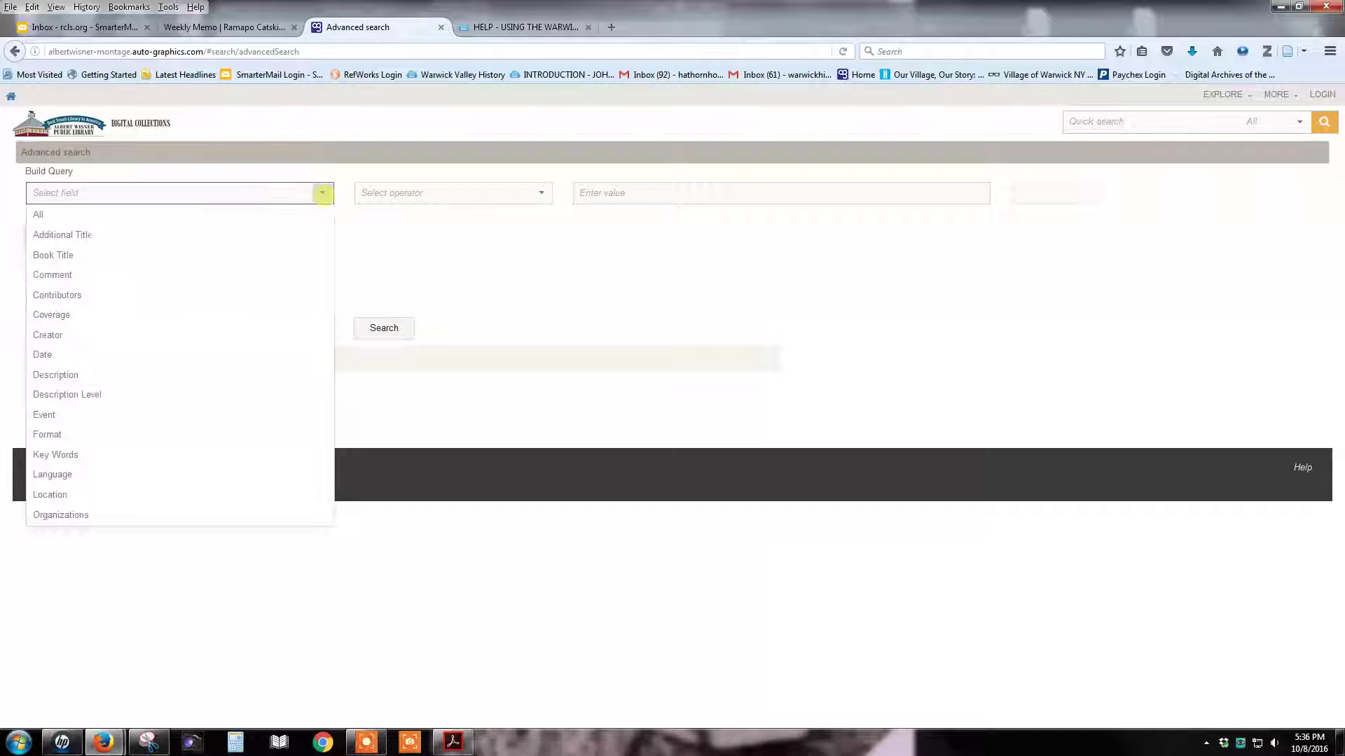
click(223, 219)
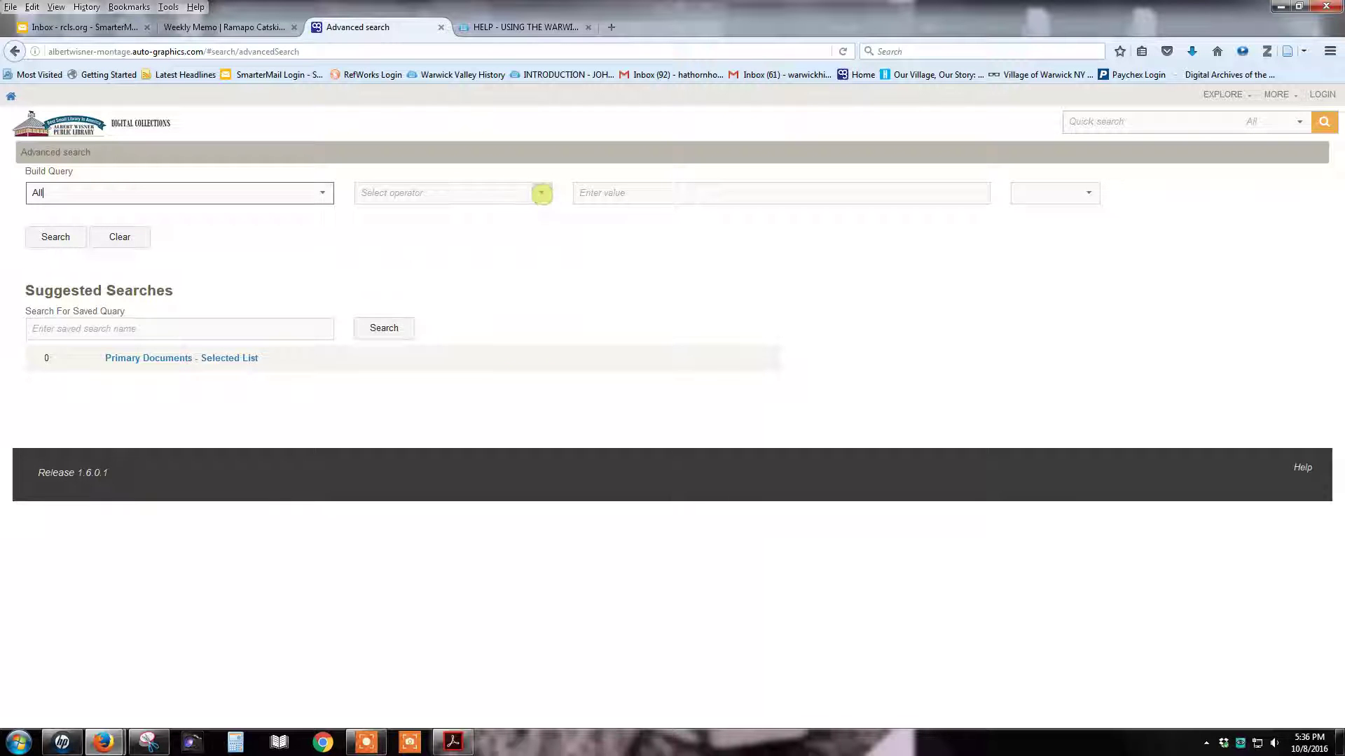
click(541, 194)
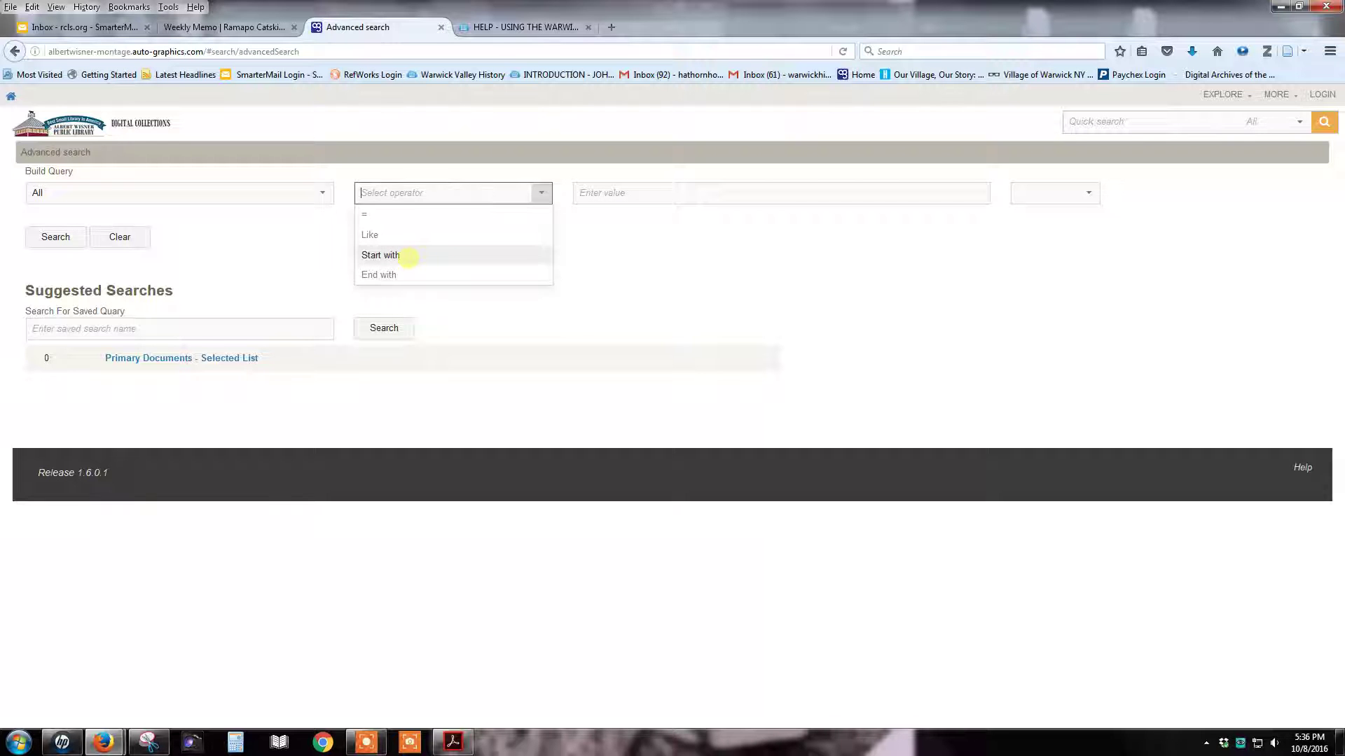
click(408, 256)
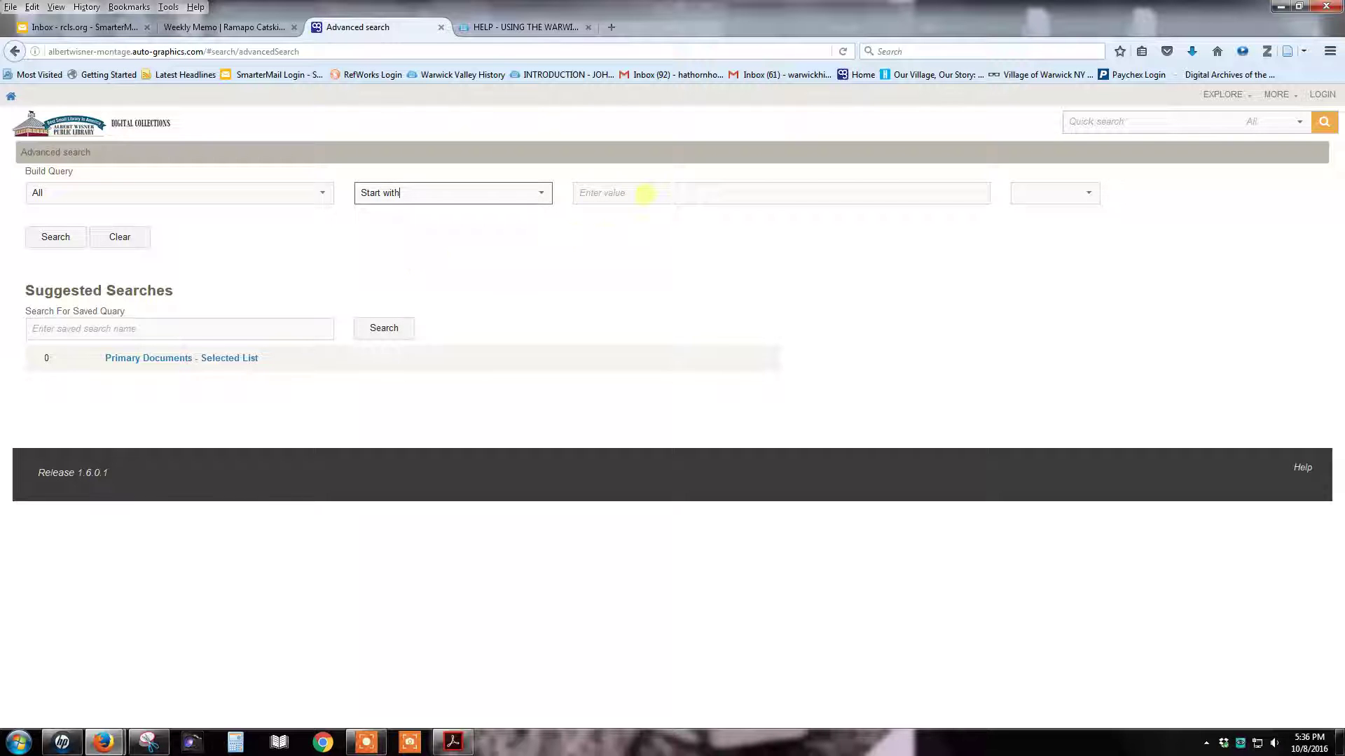
click(649, 194)
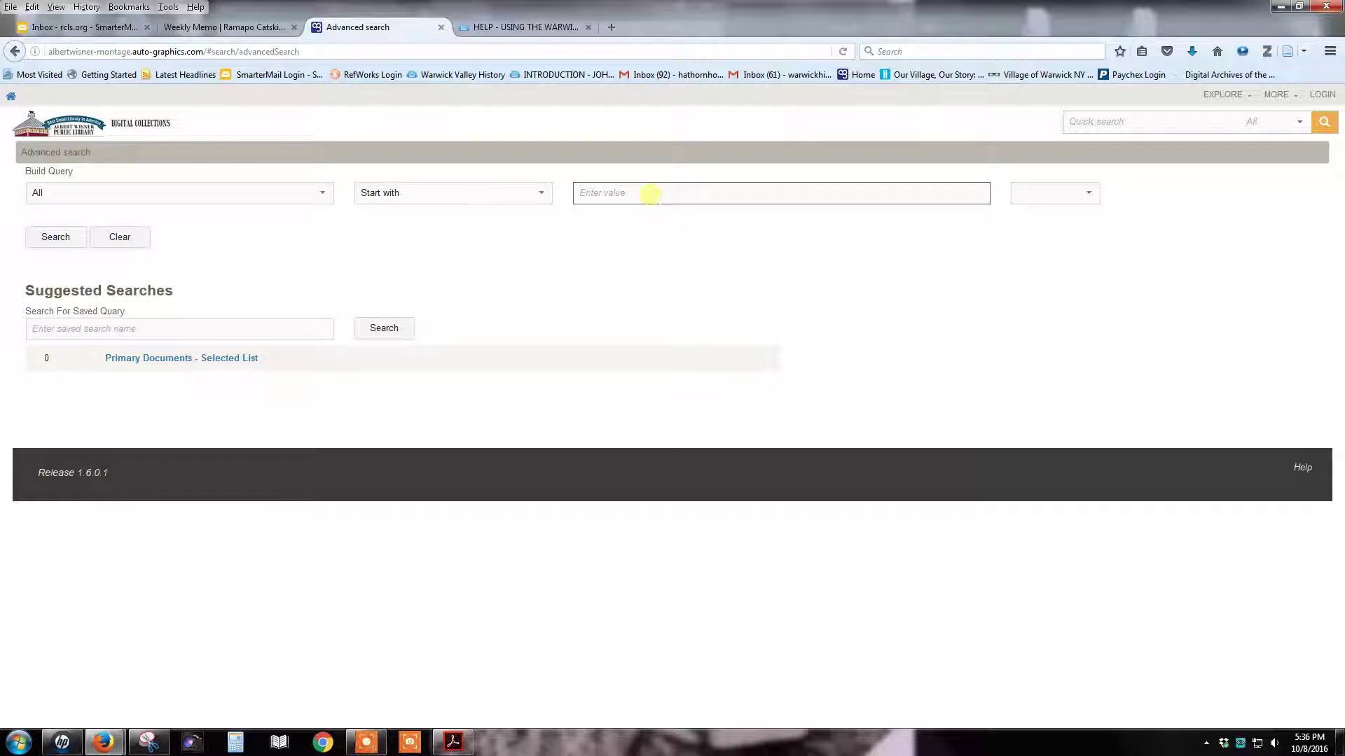
text(hathorn)
key(Return)
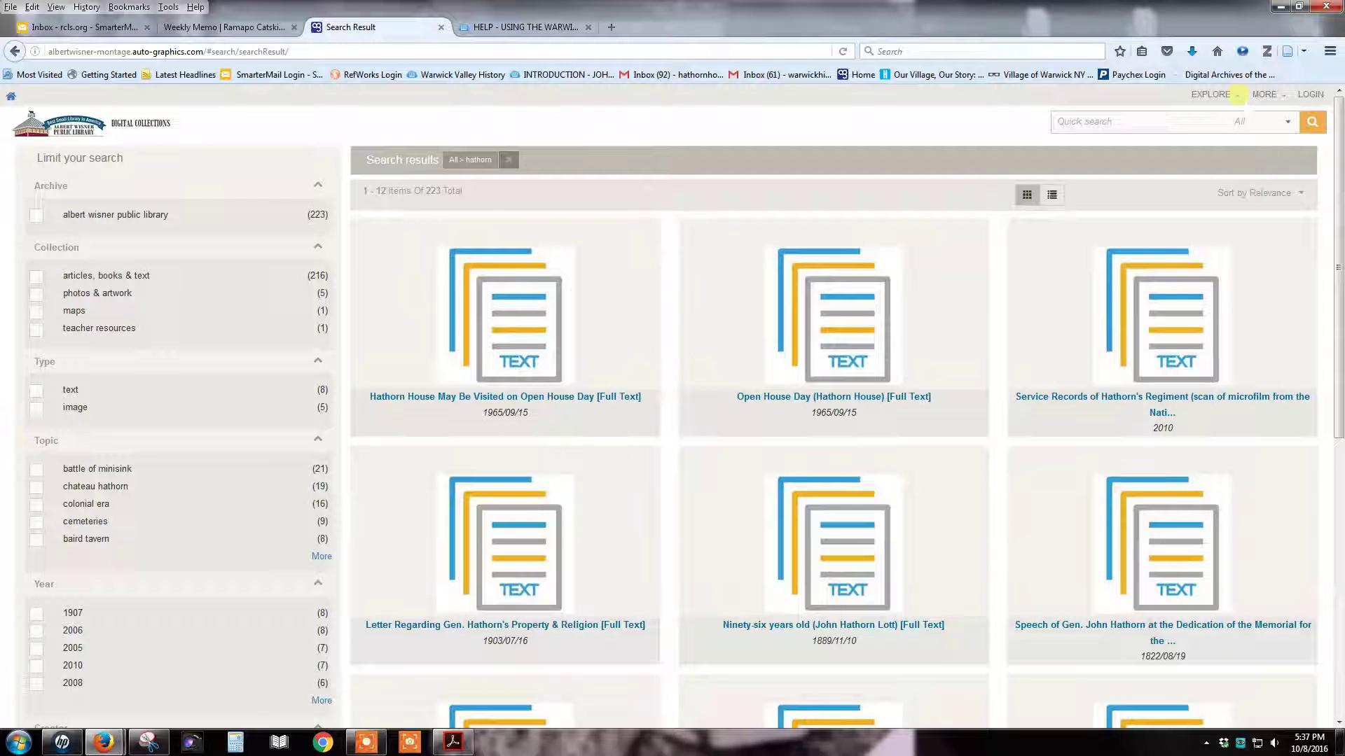
- Return to the advanced search and add a second condition row joined with And
click(1237, 96)
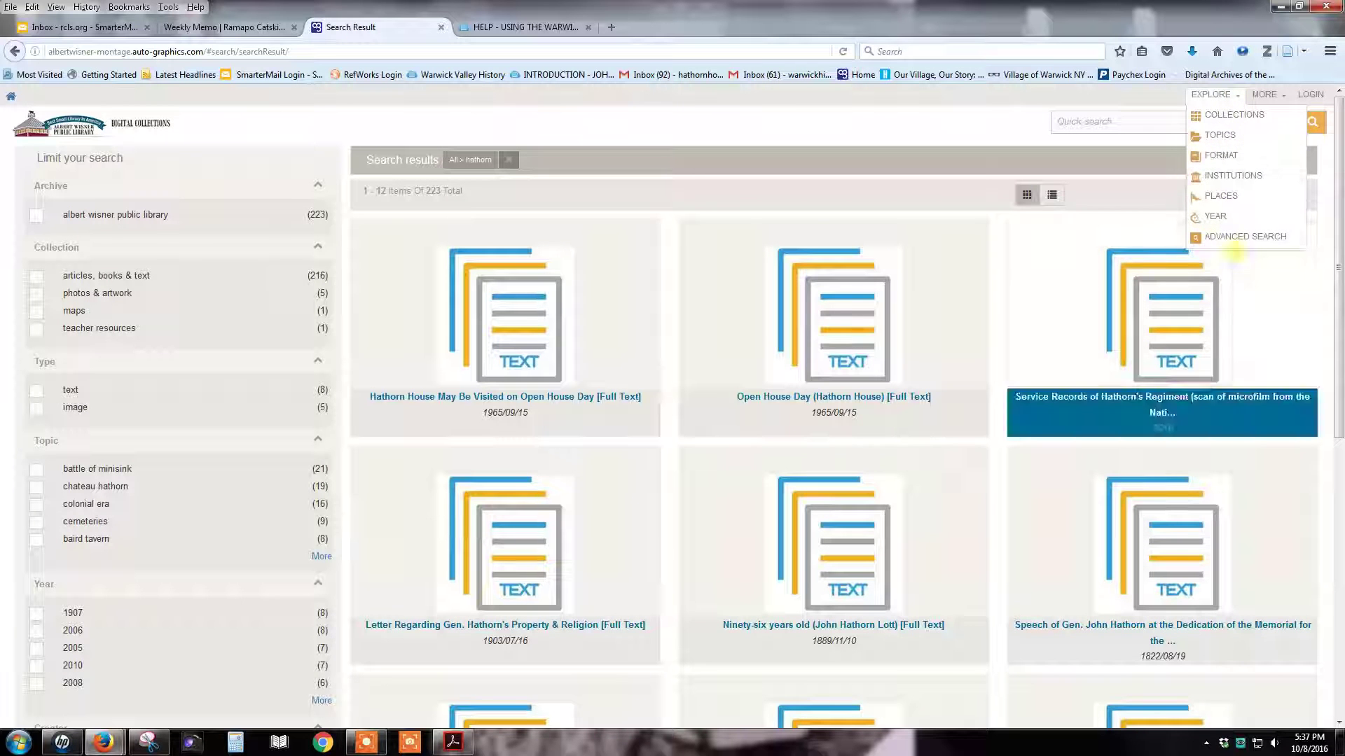
click(1230, 237)
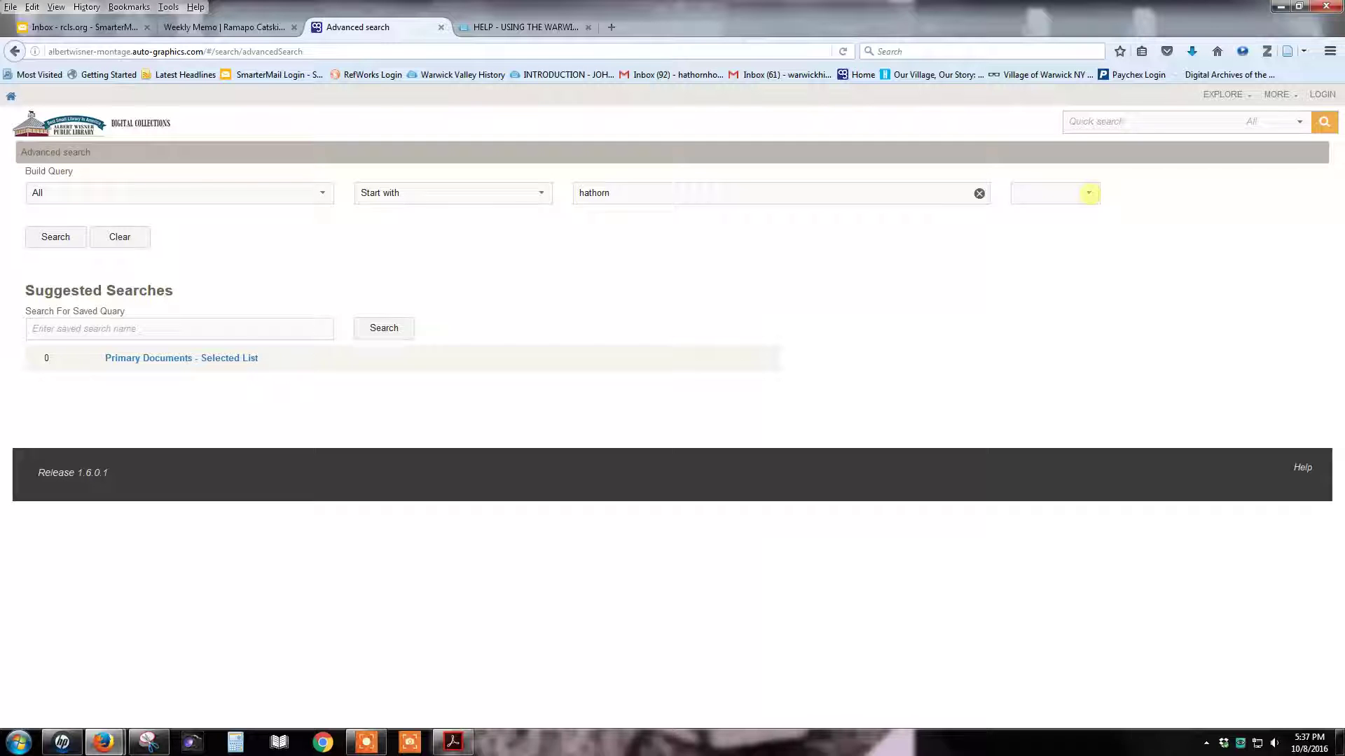
click(1090, 195)
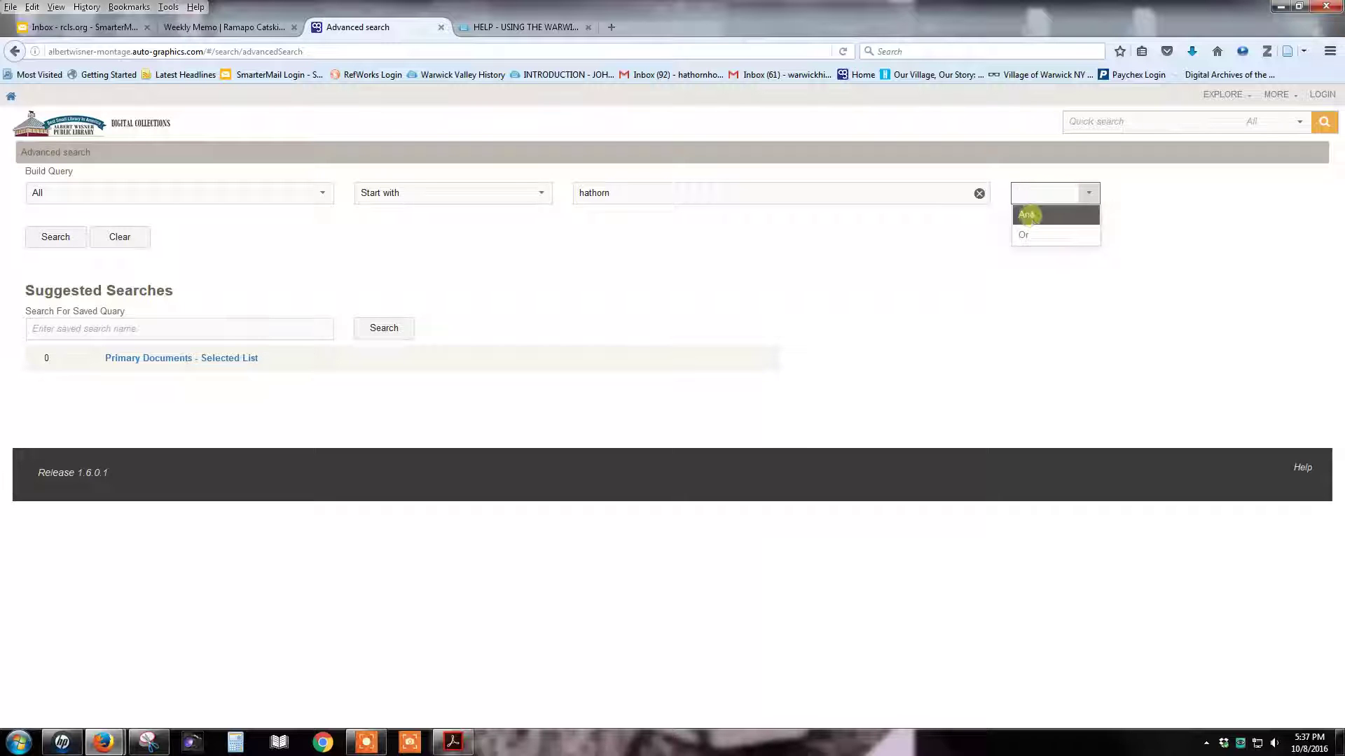
click(1027, 215)
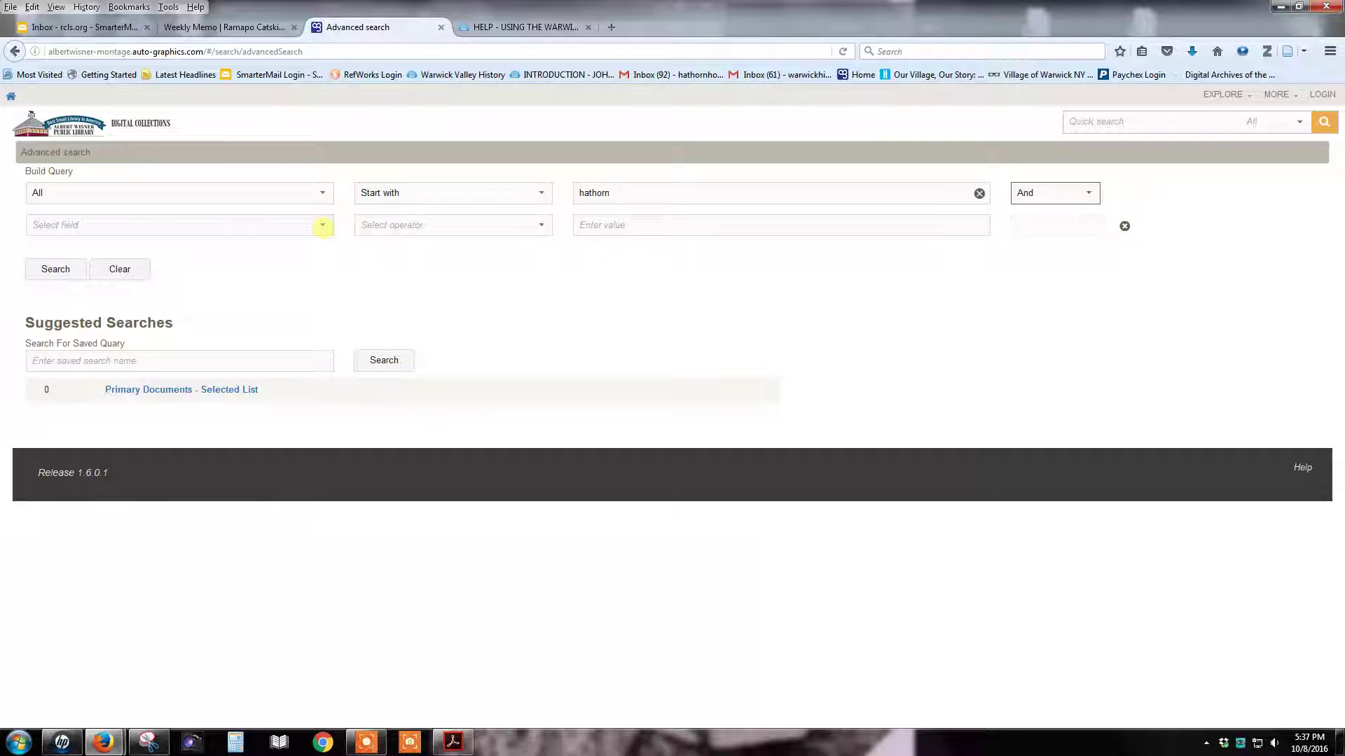
- Set the second condition to All, Start with, minisink, run the search, and limit the results to the battle of minisink topic
click(322, 225)
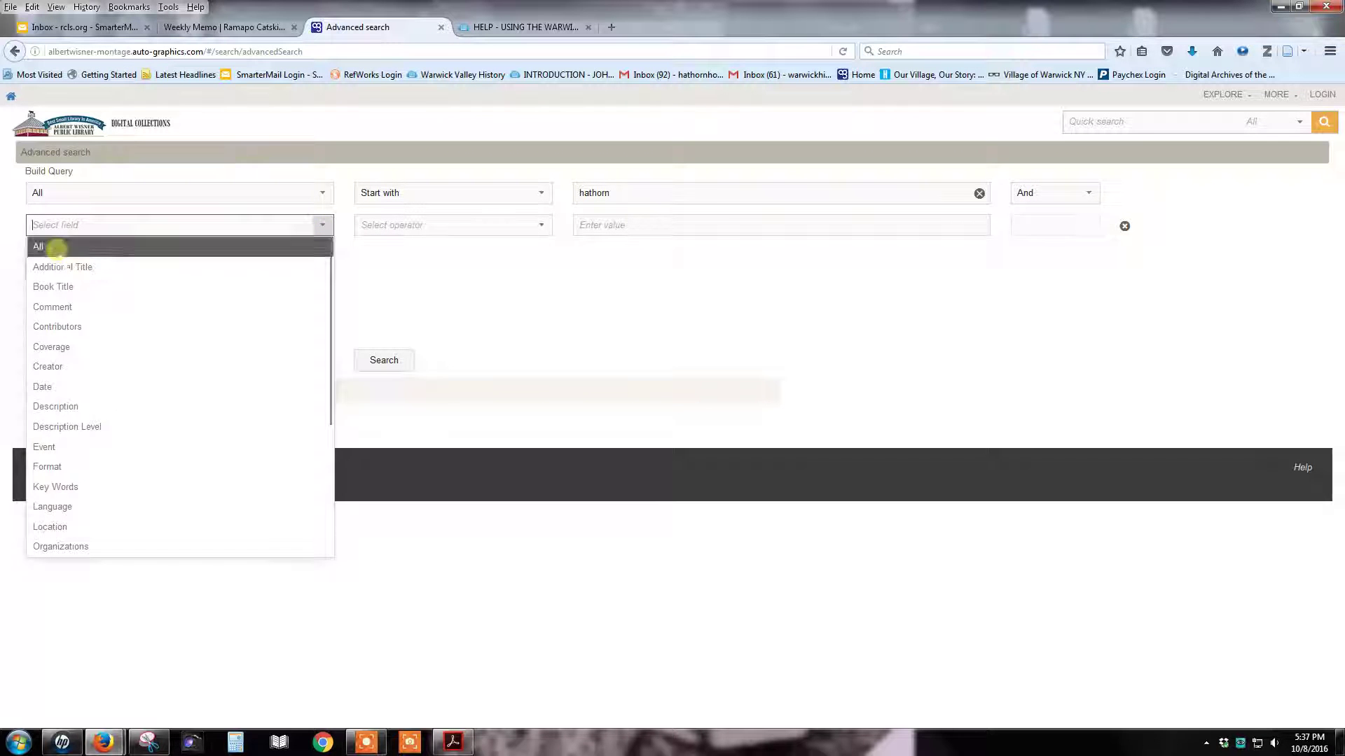
click(54, 249)
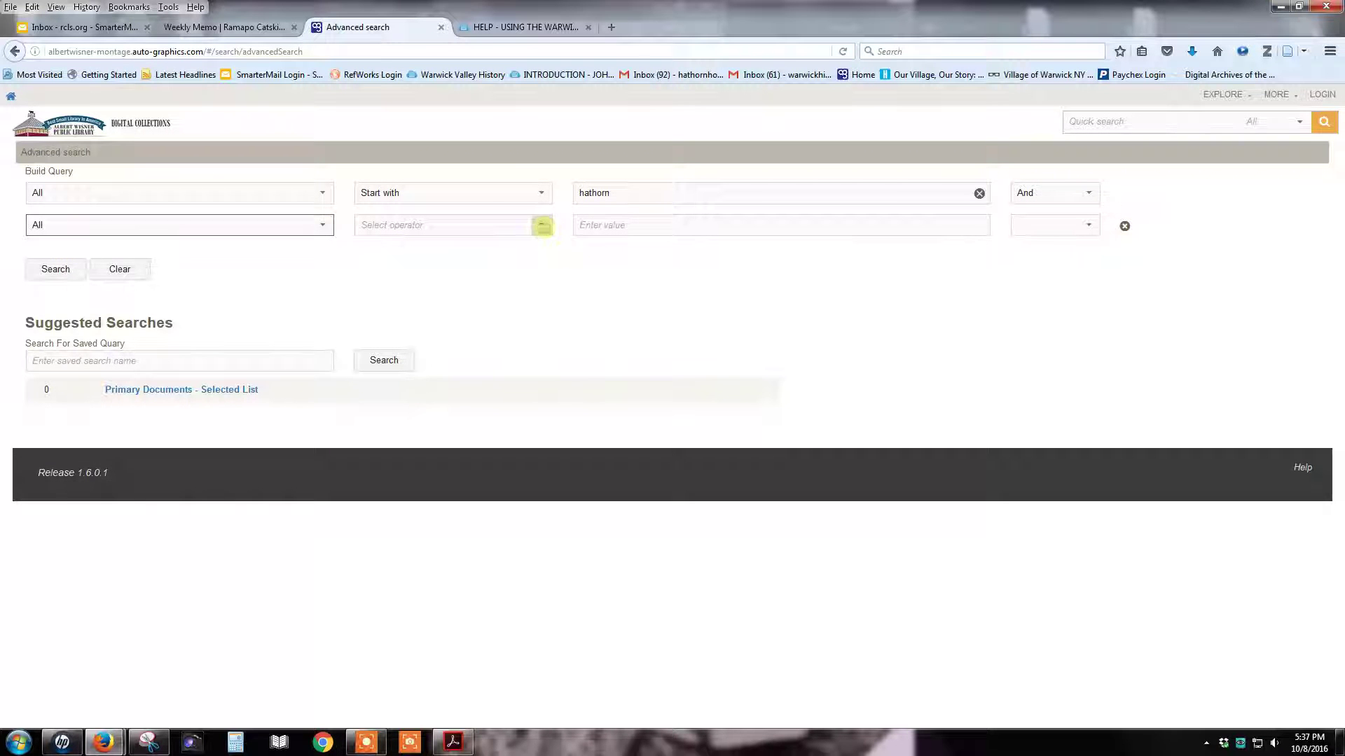
click(541, 225)
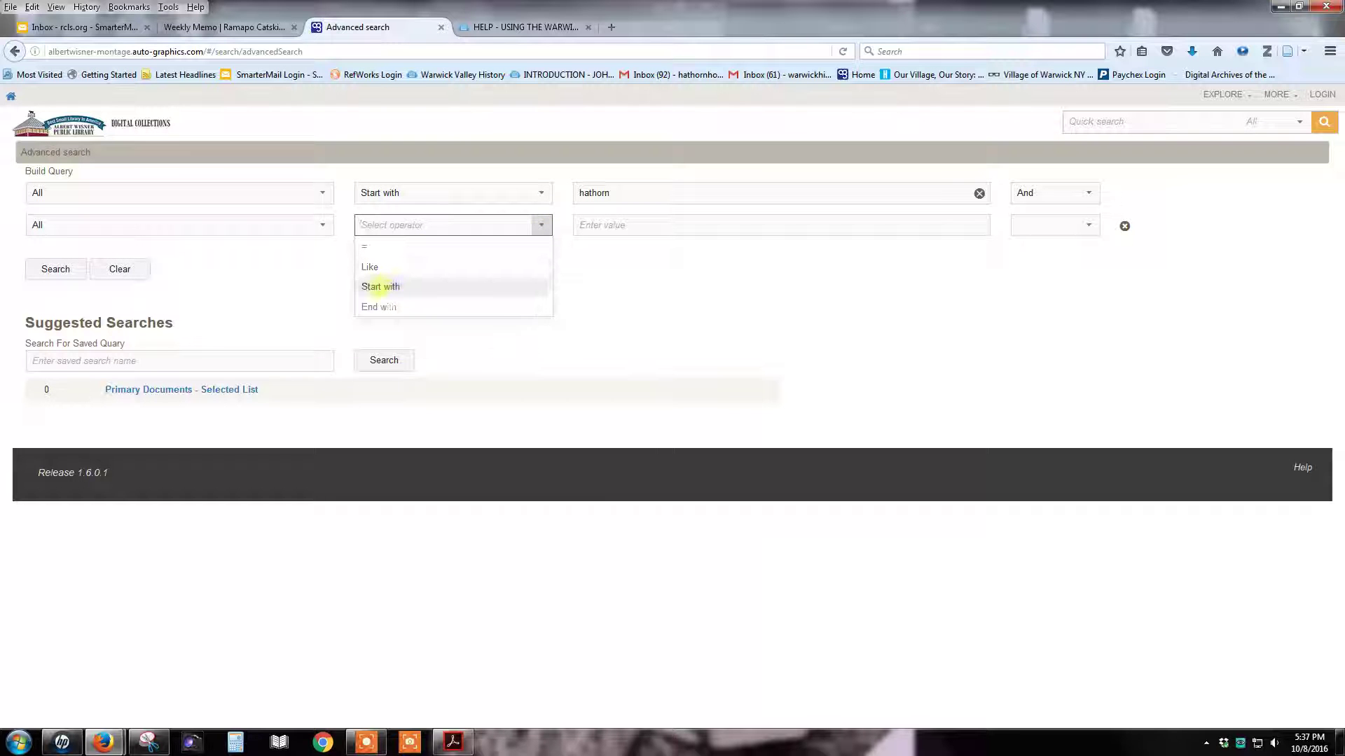
click(386, 287)
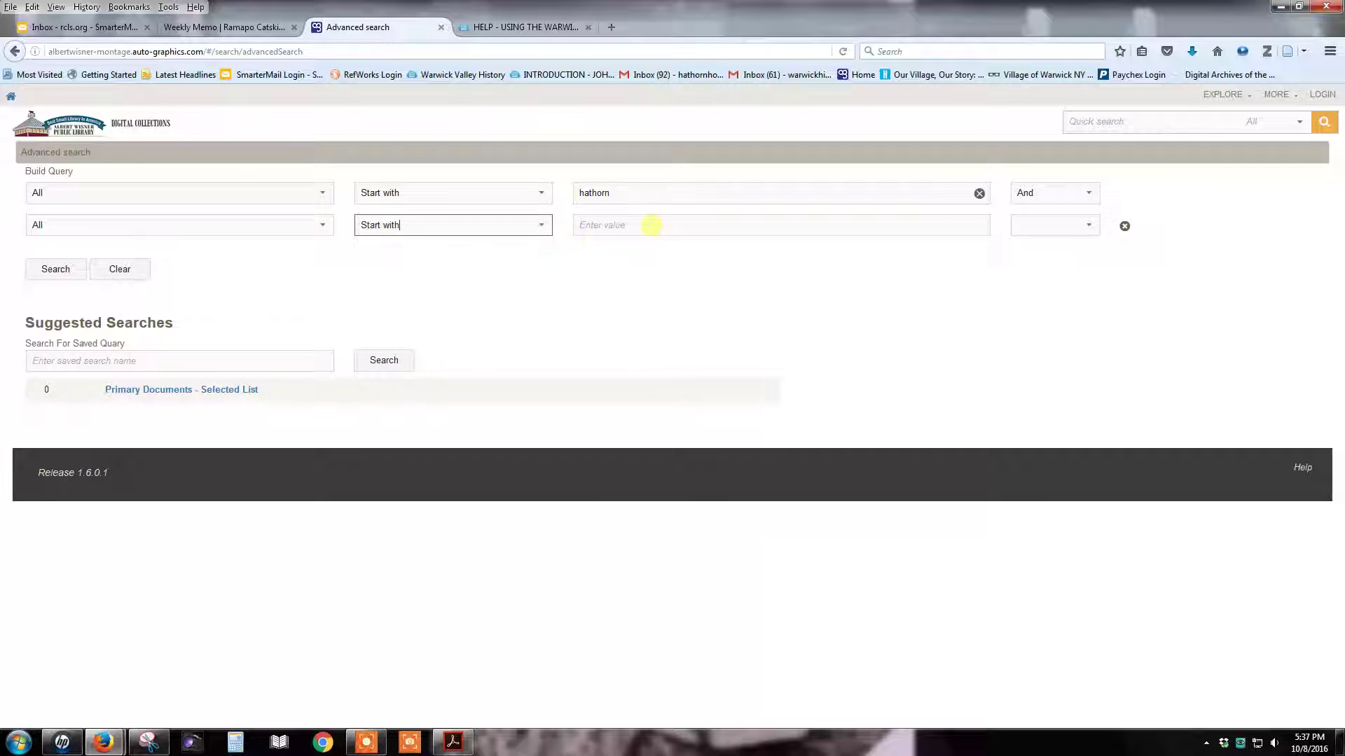
click(651, 225)
text(mini)
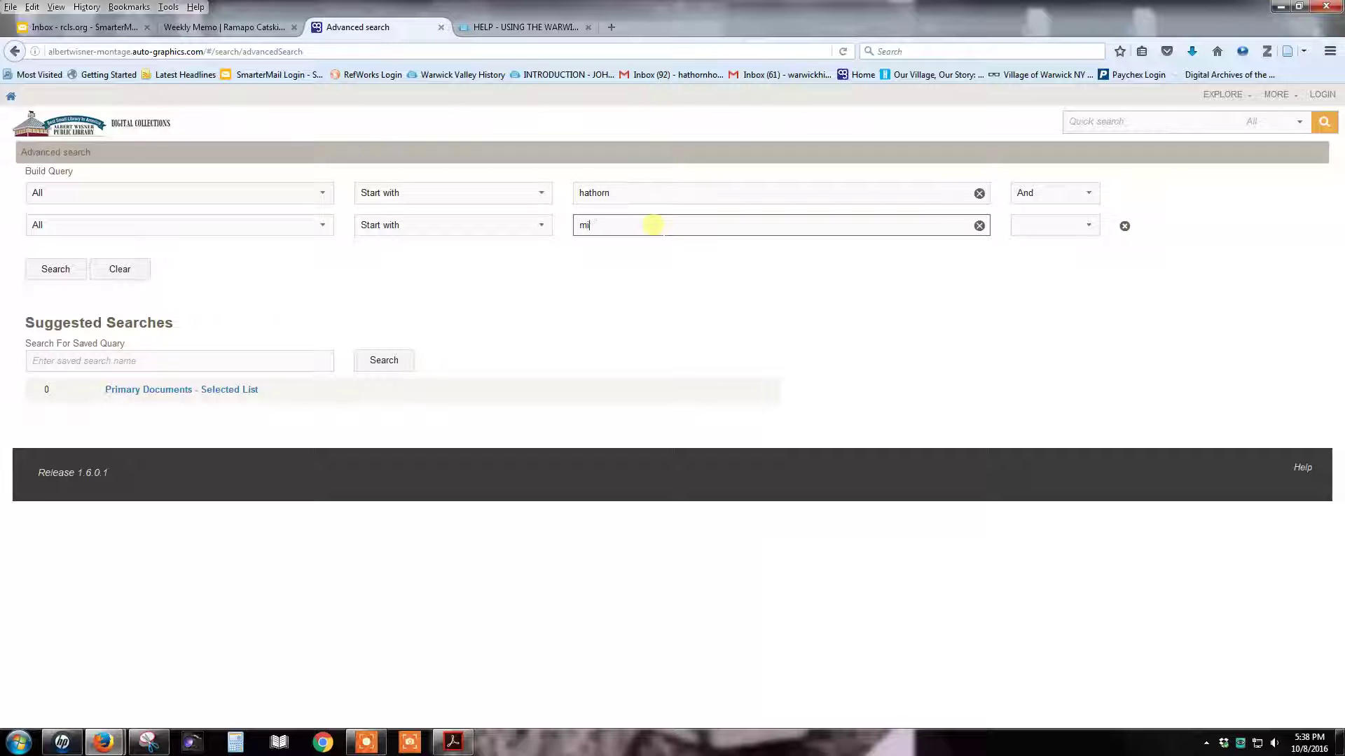
text(sink)
key(Return)
key(Return)
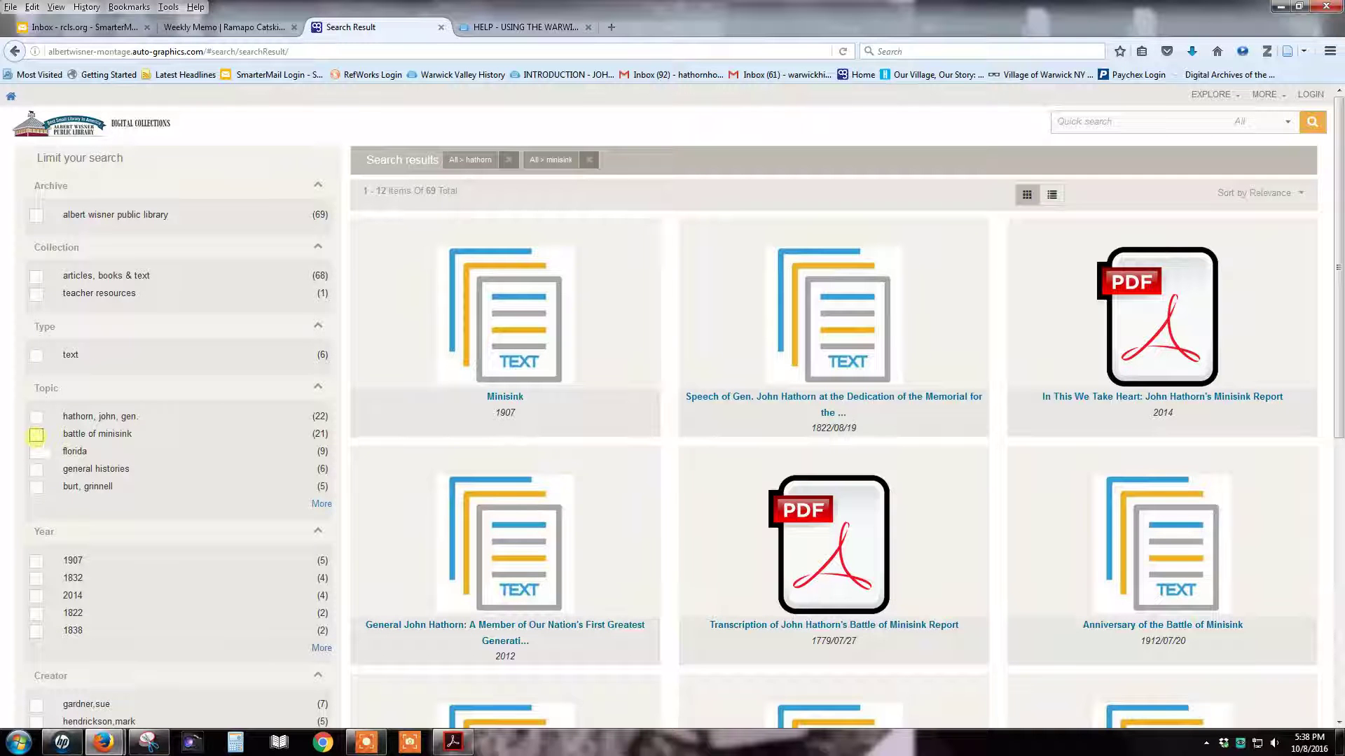
click(36, 435)
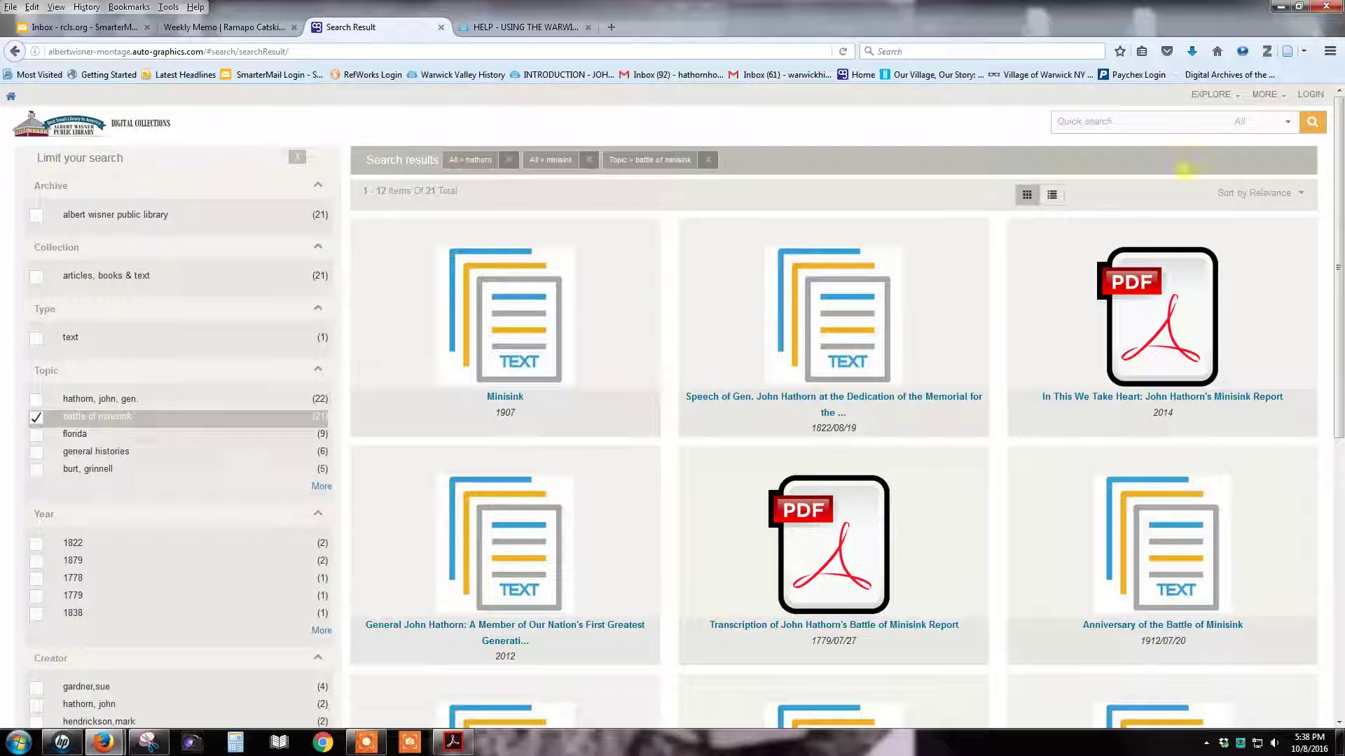
- Reopen the advanced search and add a third condition row joined with And
click(1236, 94)
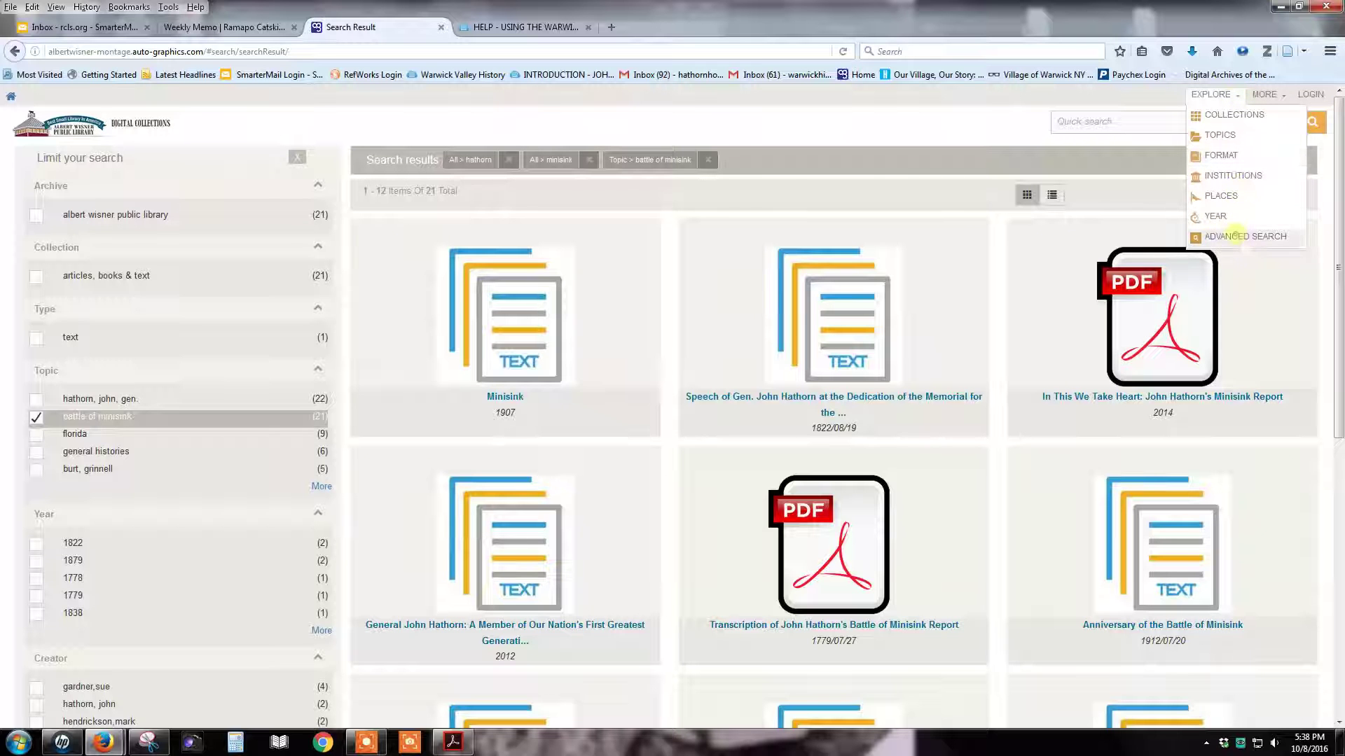
click(1235, 236)
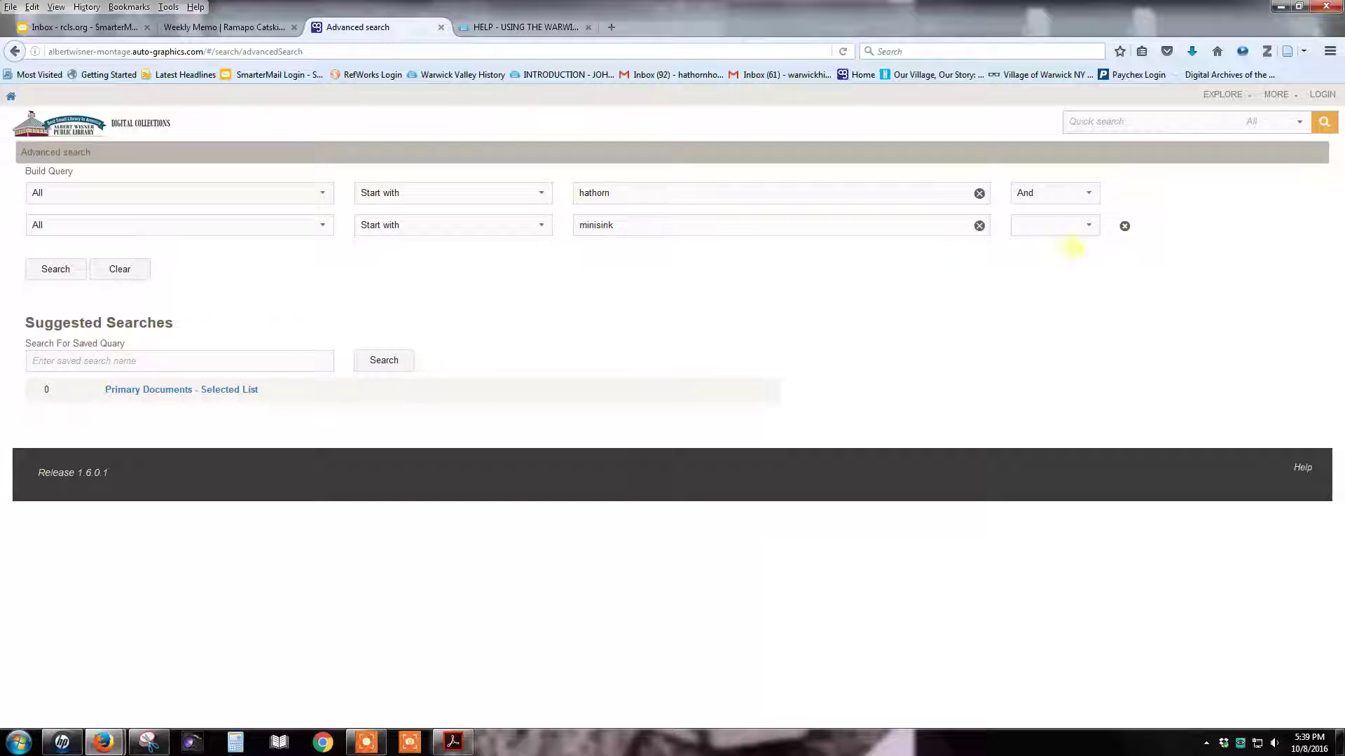
click(1089, 226)
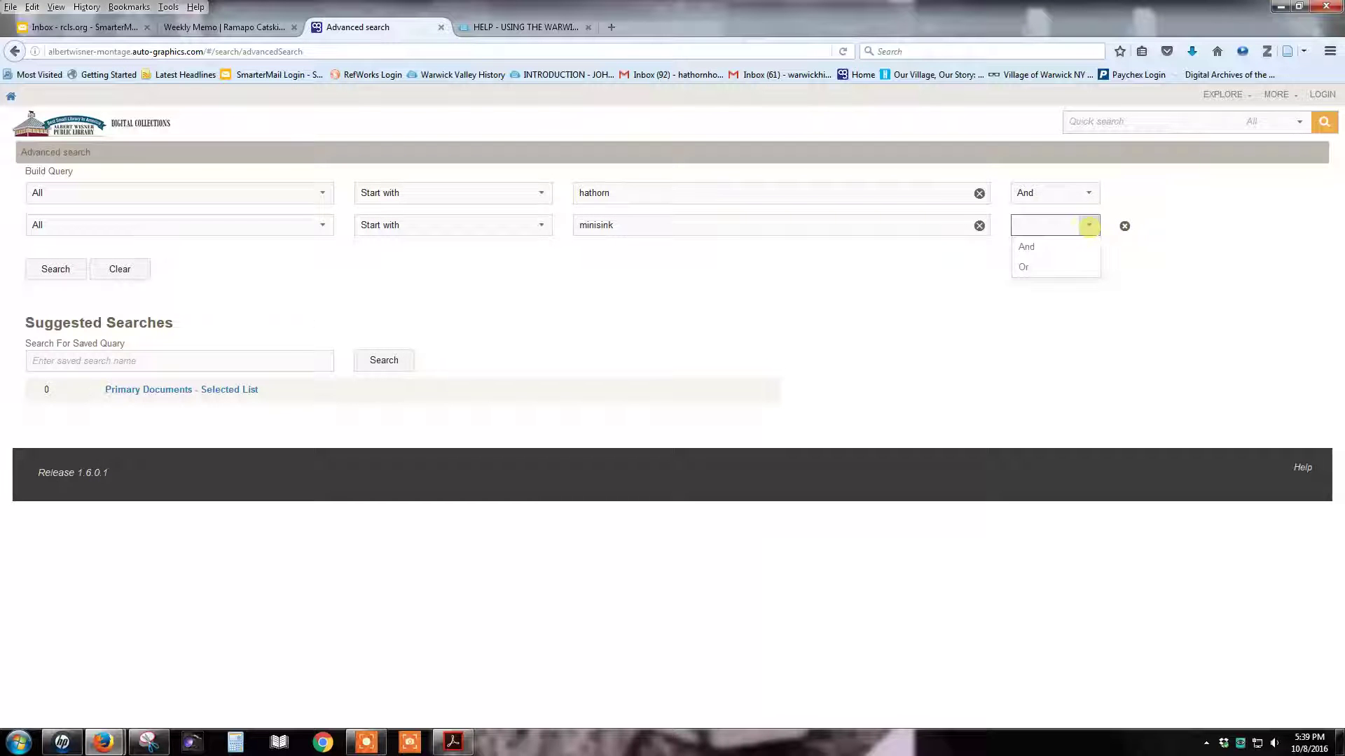
click(1027, 249)
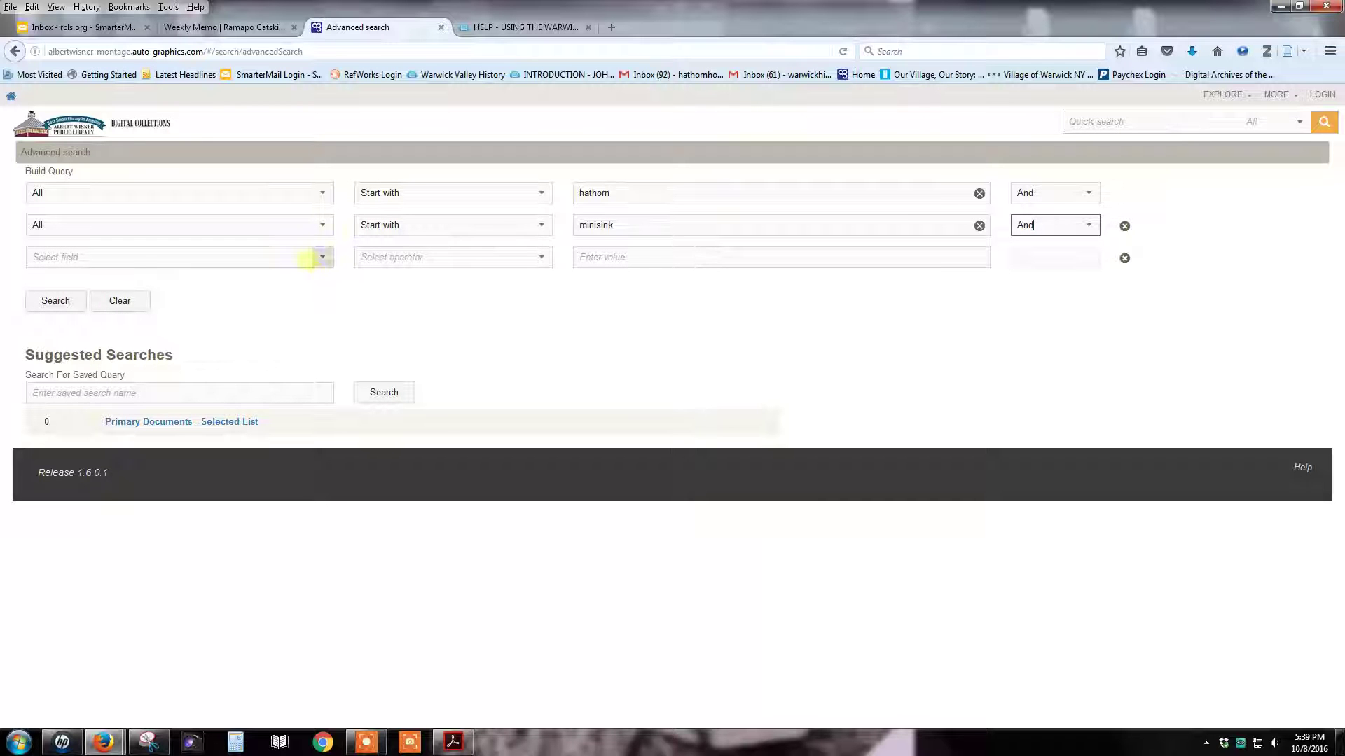
- Set the third condition to All, Start with, primary, and run the three-term search
click(308, 259)
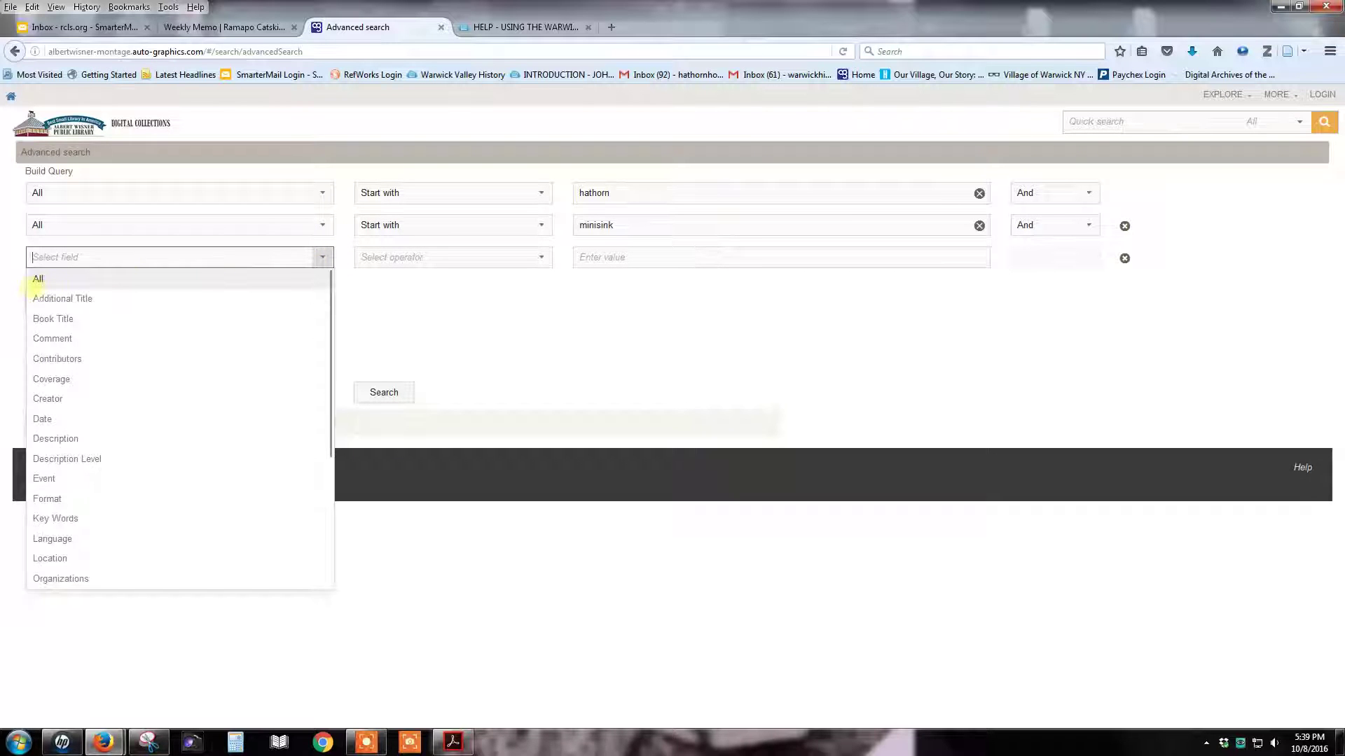
click(38, 279)
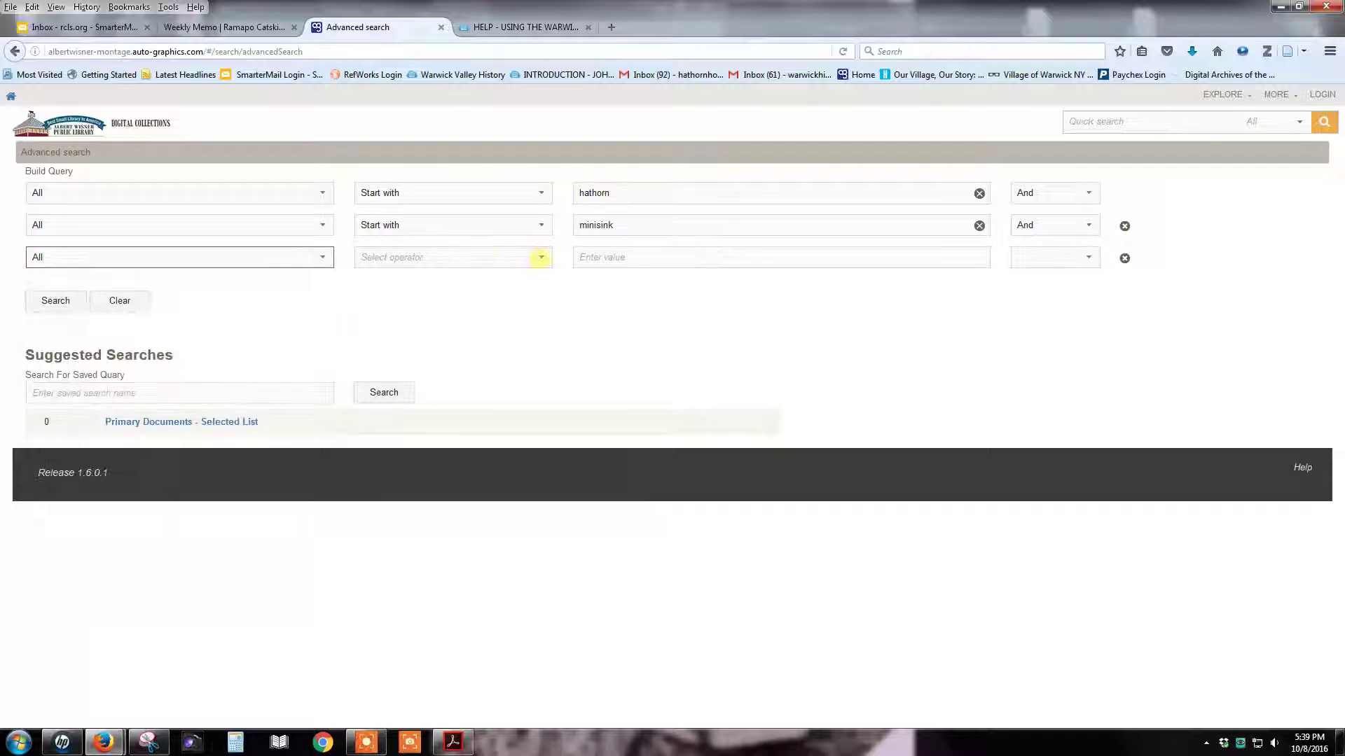
click(541, 258)
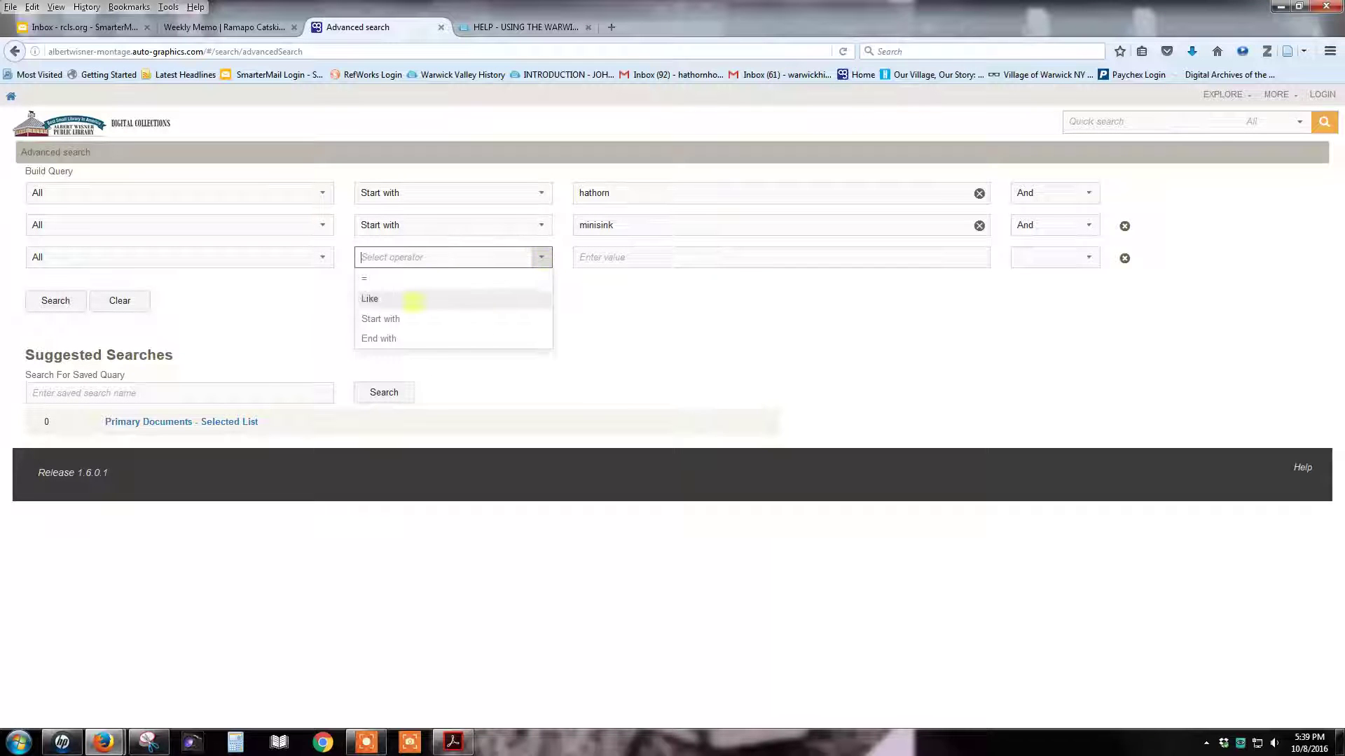
click(384, 319)
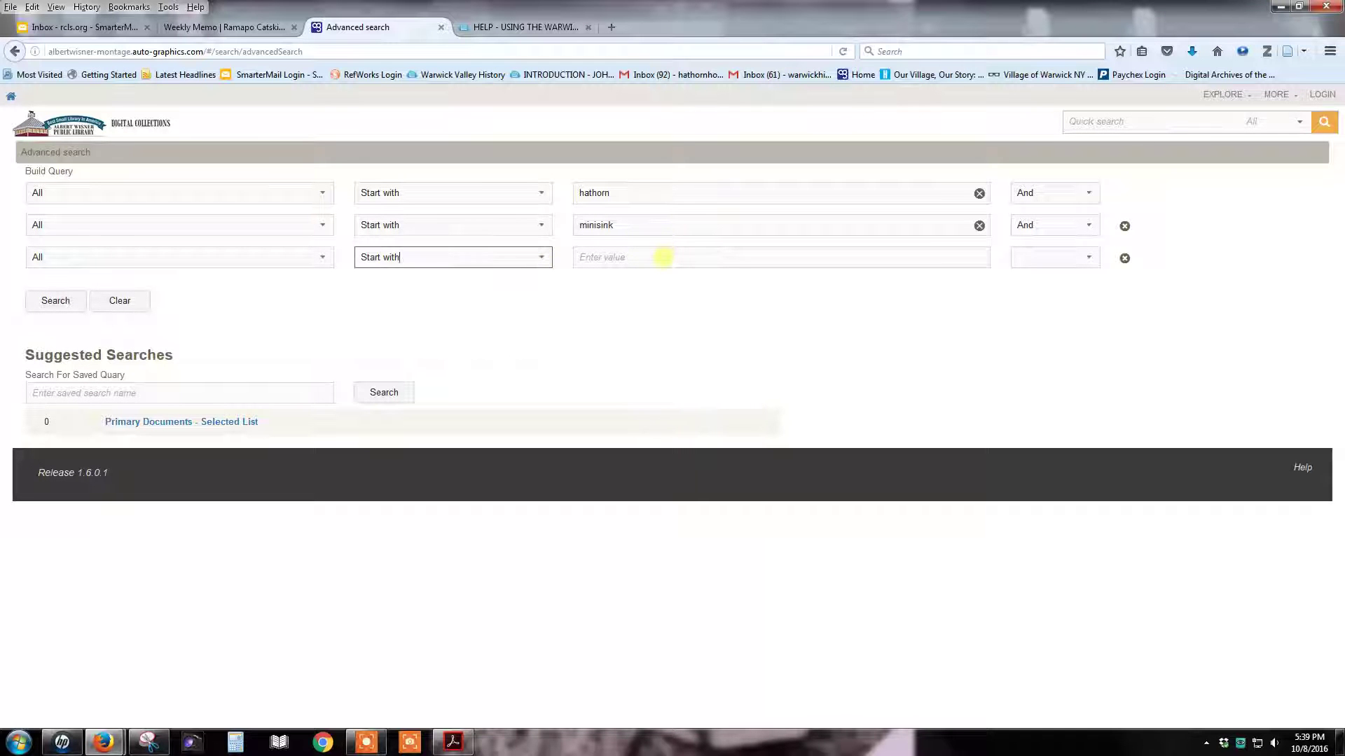
click(663, 257)
text(p)
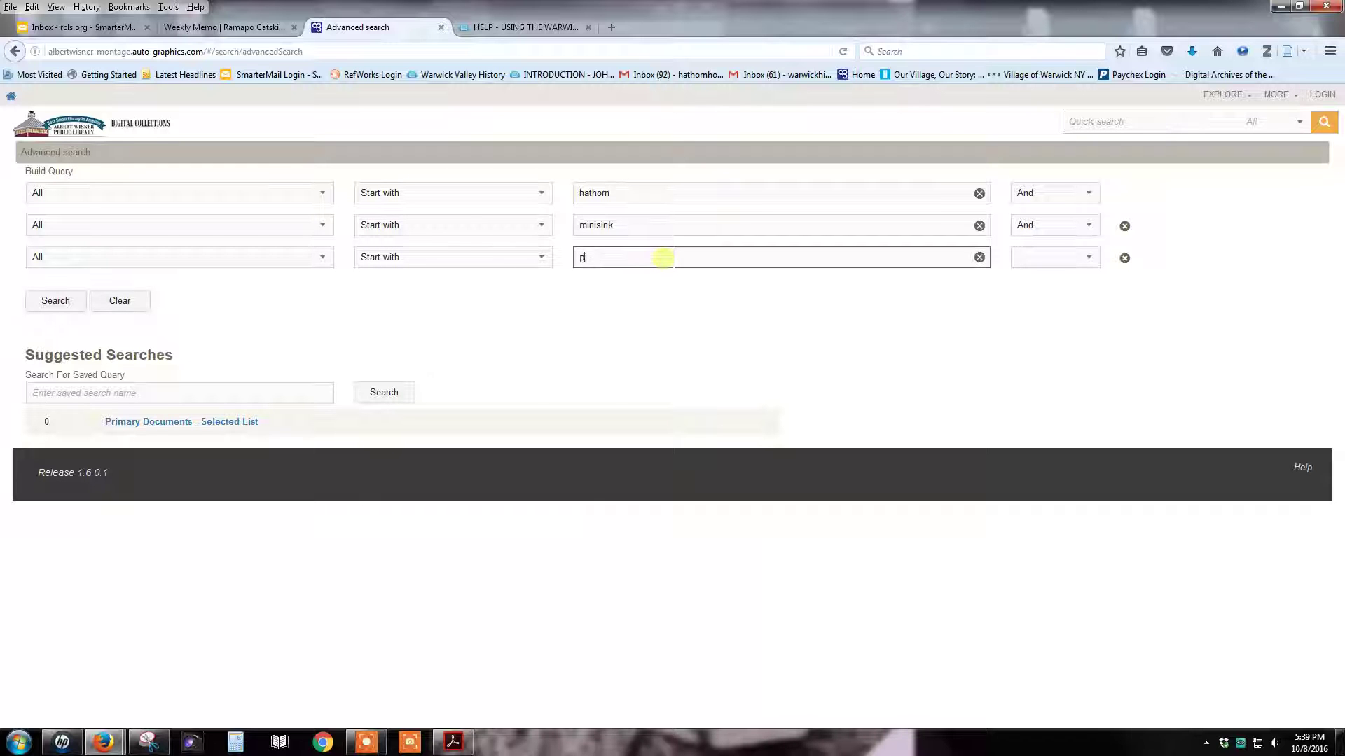
text(rimary)
click(49, 301)
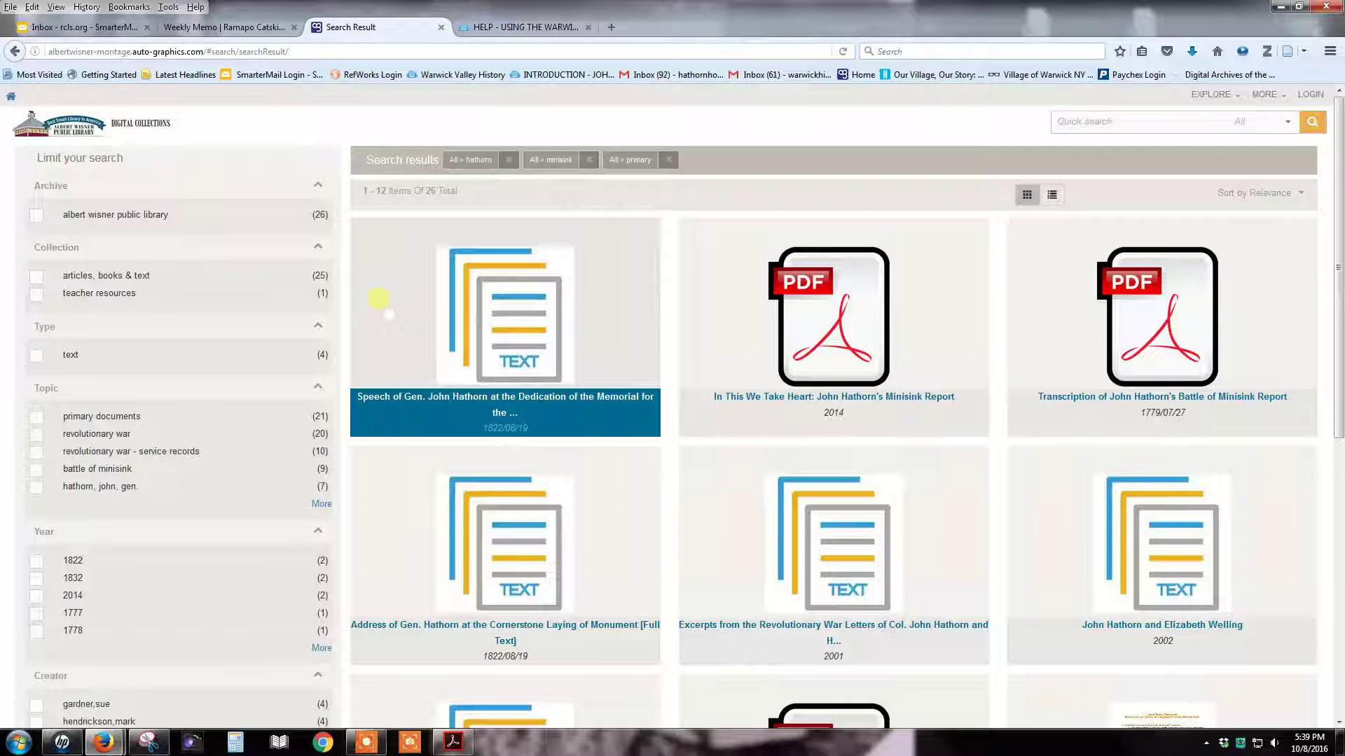
- Preview the record details of the result Excerpts from the Revolutionary War Letters
click(832, 432)
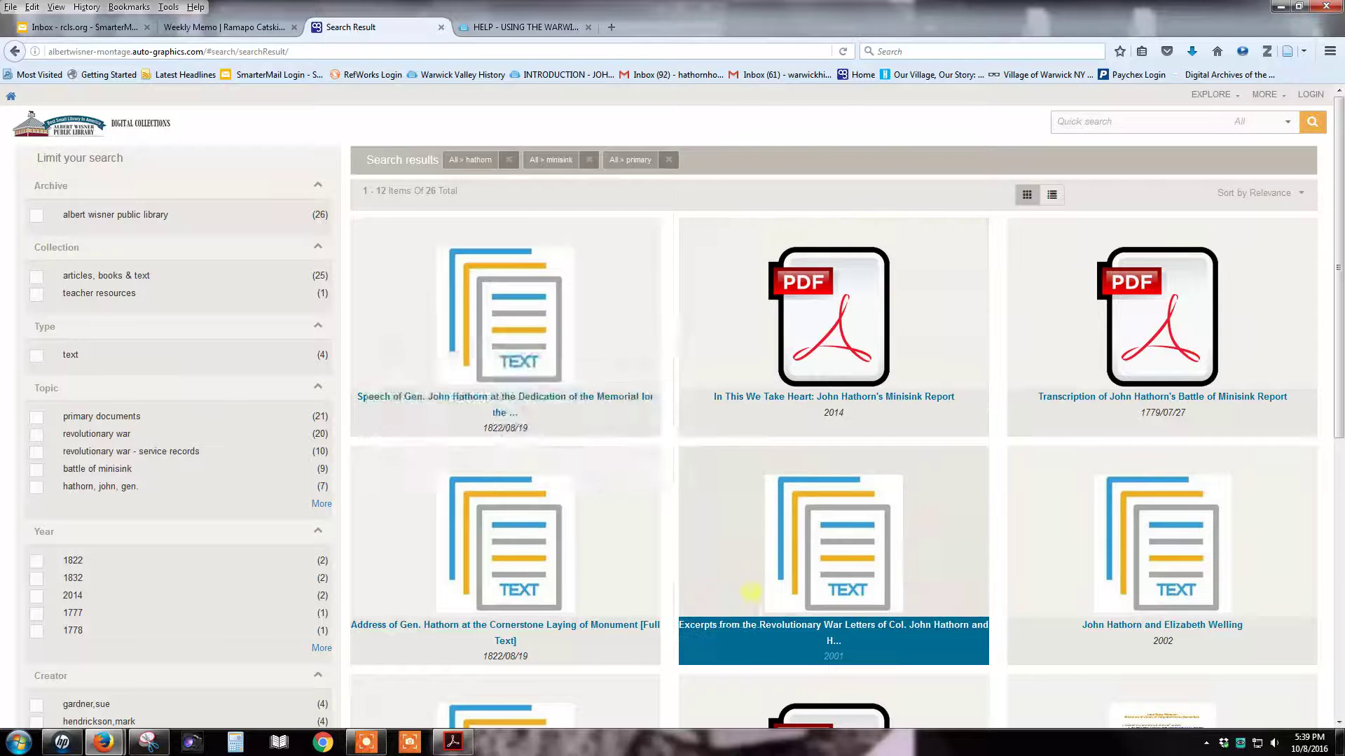
mouse_move(743, 653)
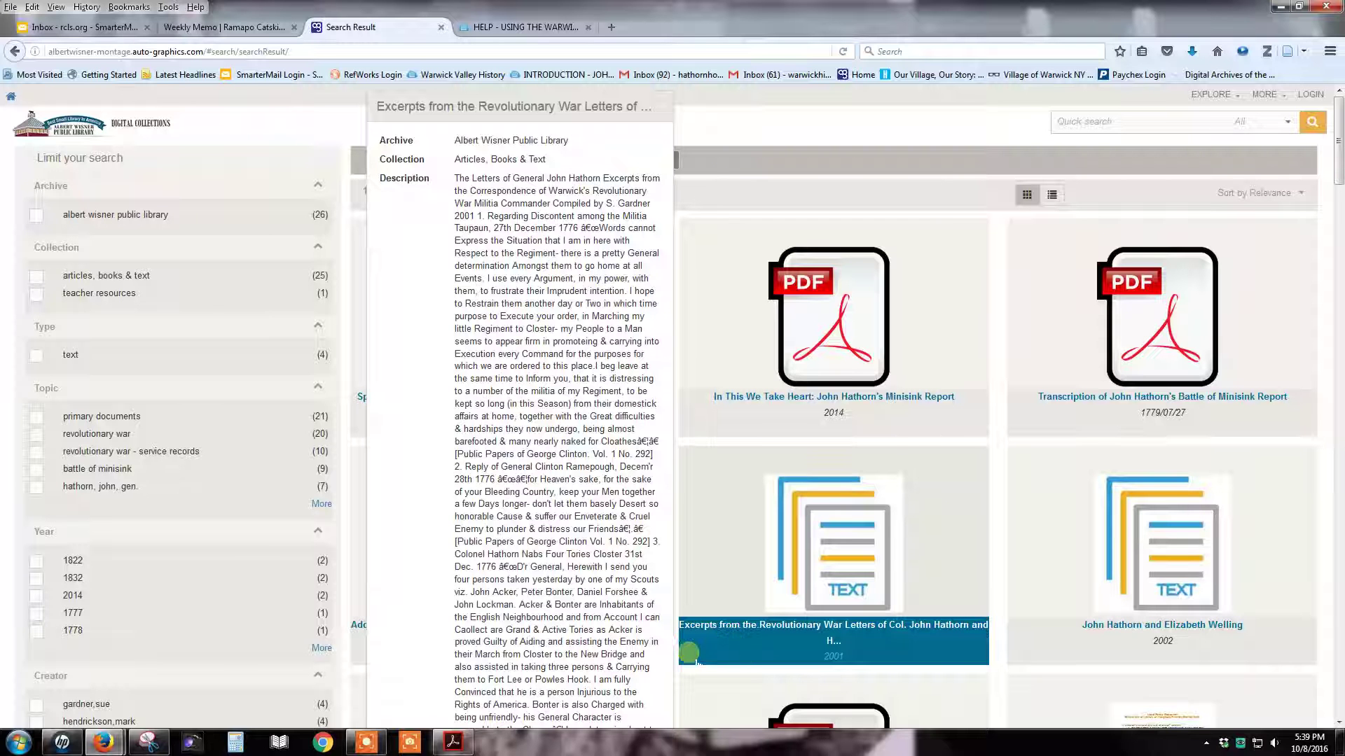
mouse_move(557, 633)
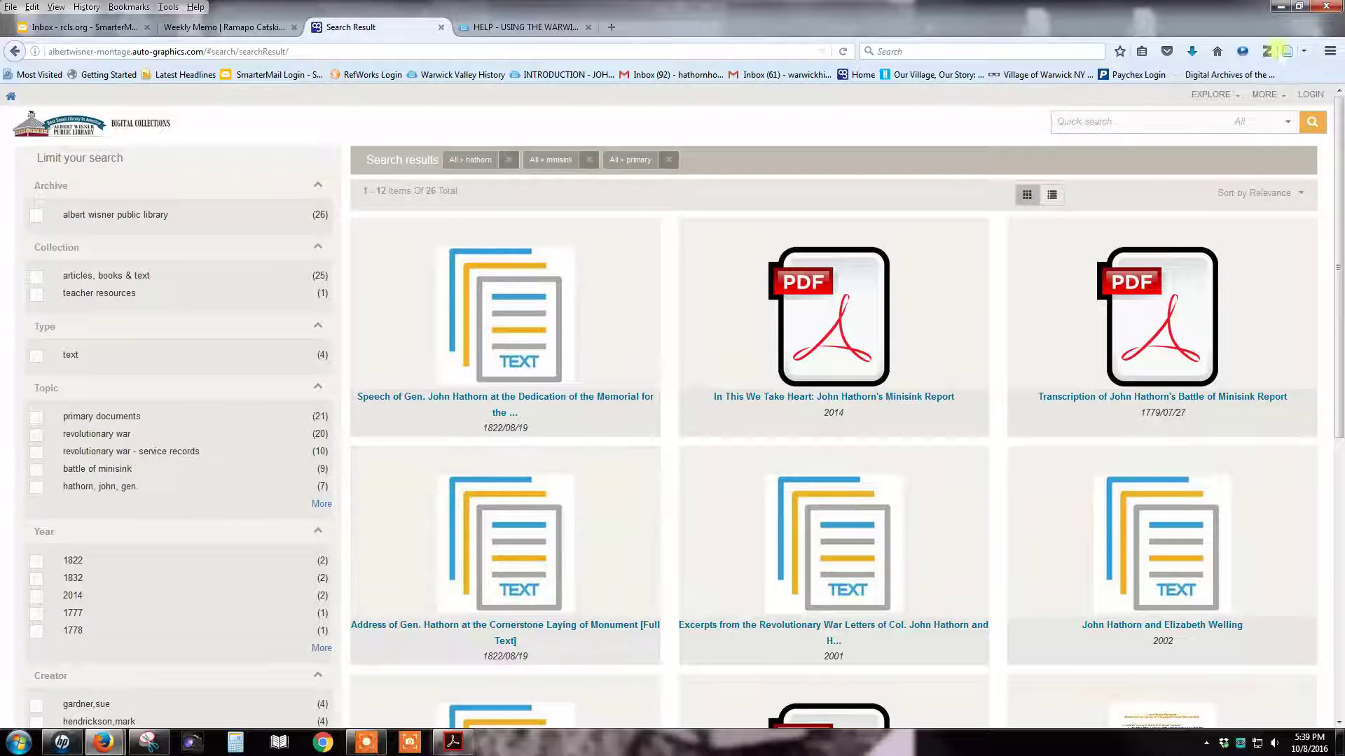
- Go back from the results to the advanced search form and activate the saved search name field under Suggested Searches
click(1237, 96)
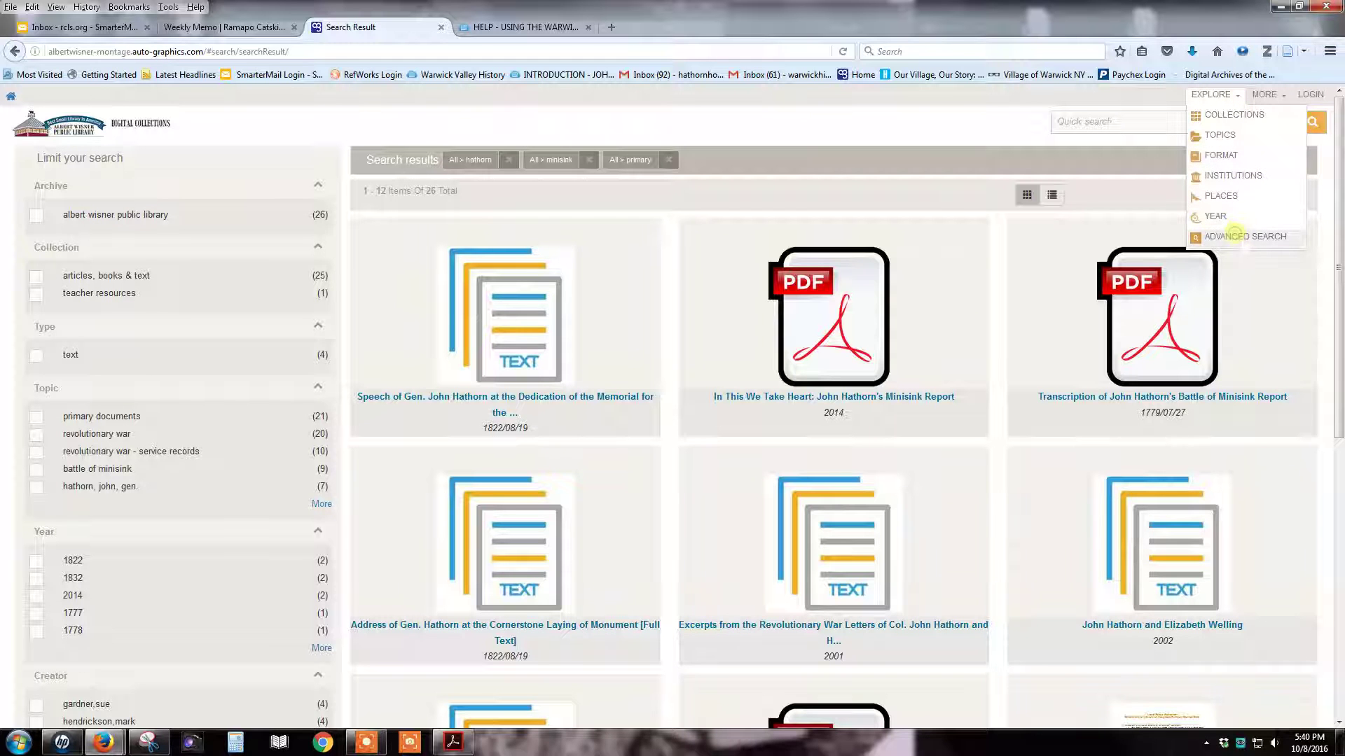
click(1236, 235)
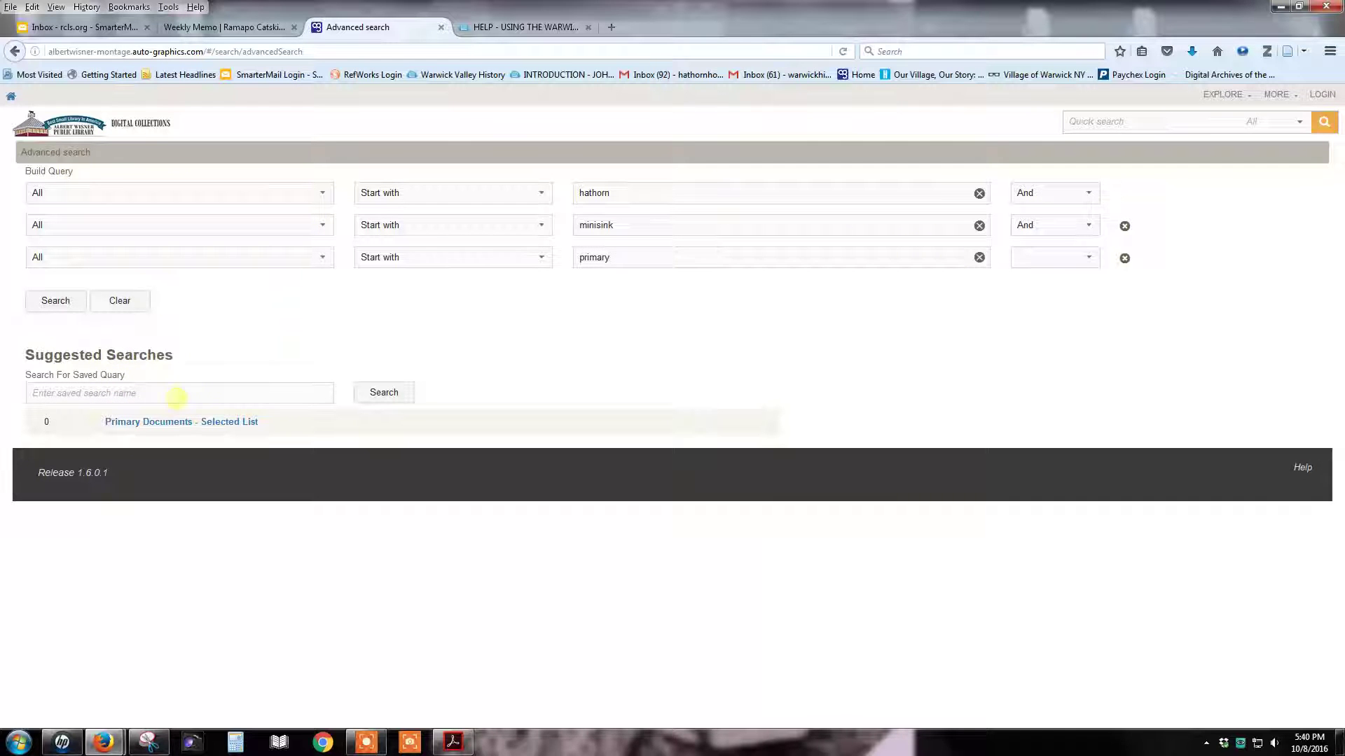
click(180, 394)
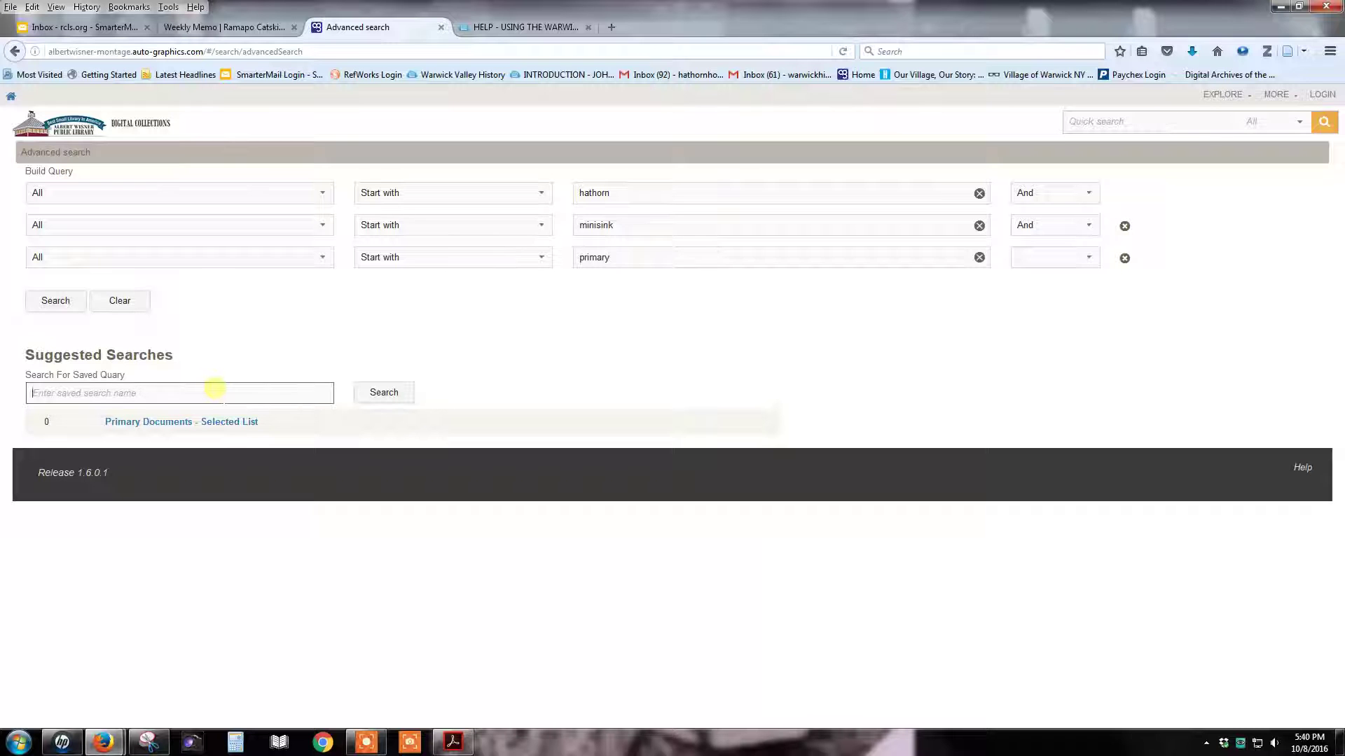
- Return to the digital collections home page and open the portal's help guide
click(85, 128)
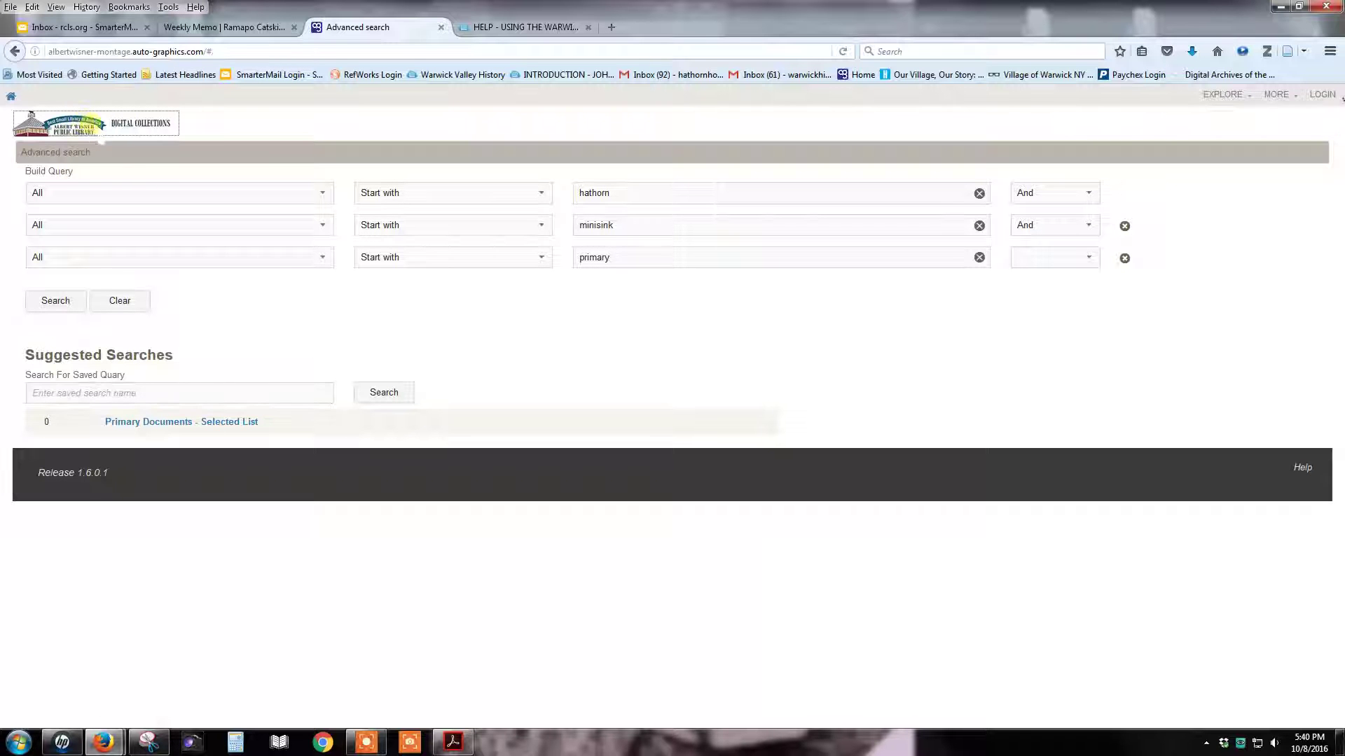
click(117, 143)
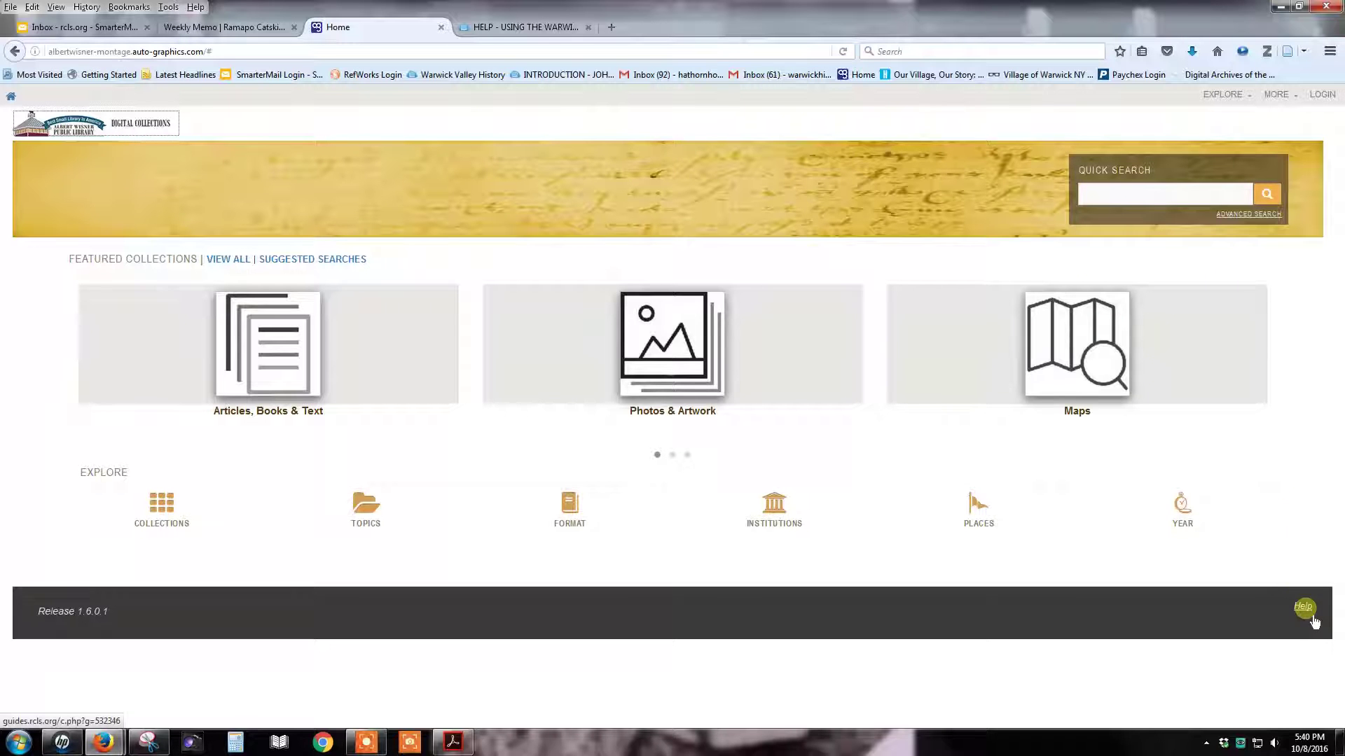
click(1311, 617)
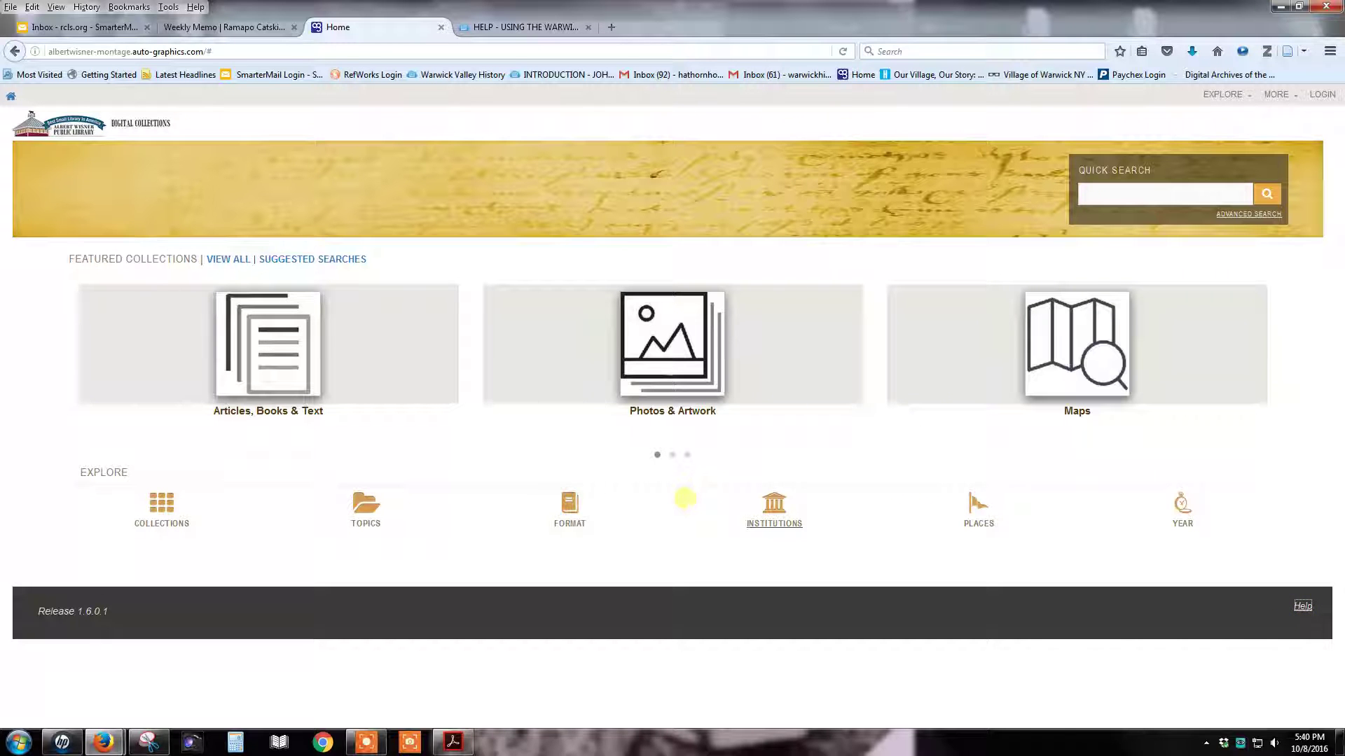
click(1304, 608)
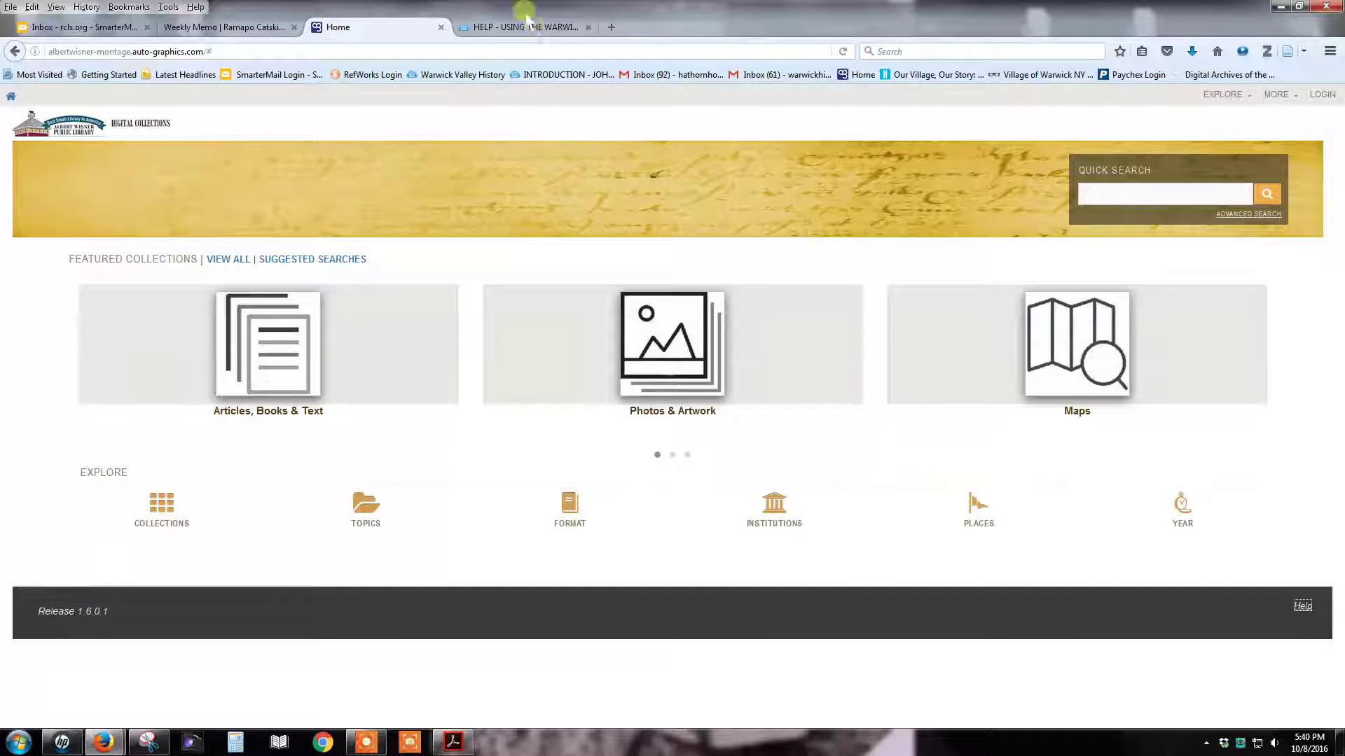
click(529, 26)
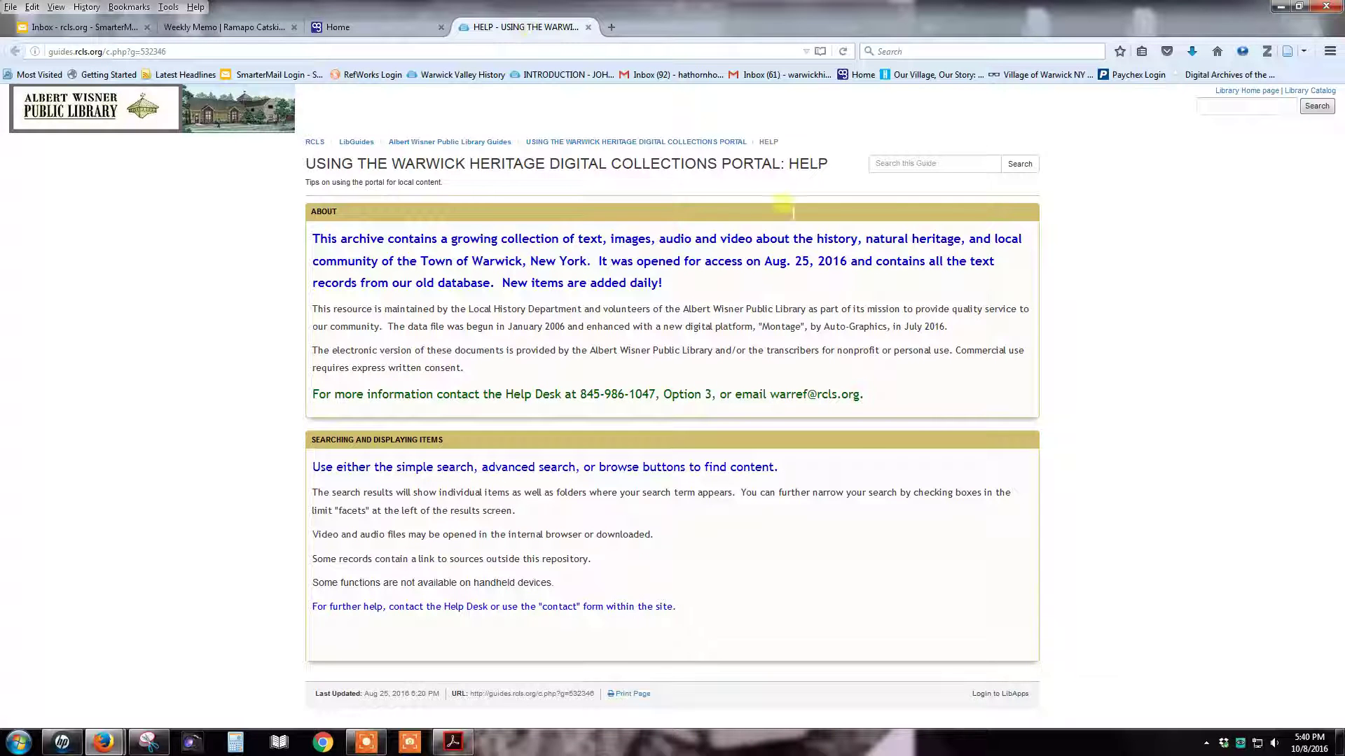